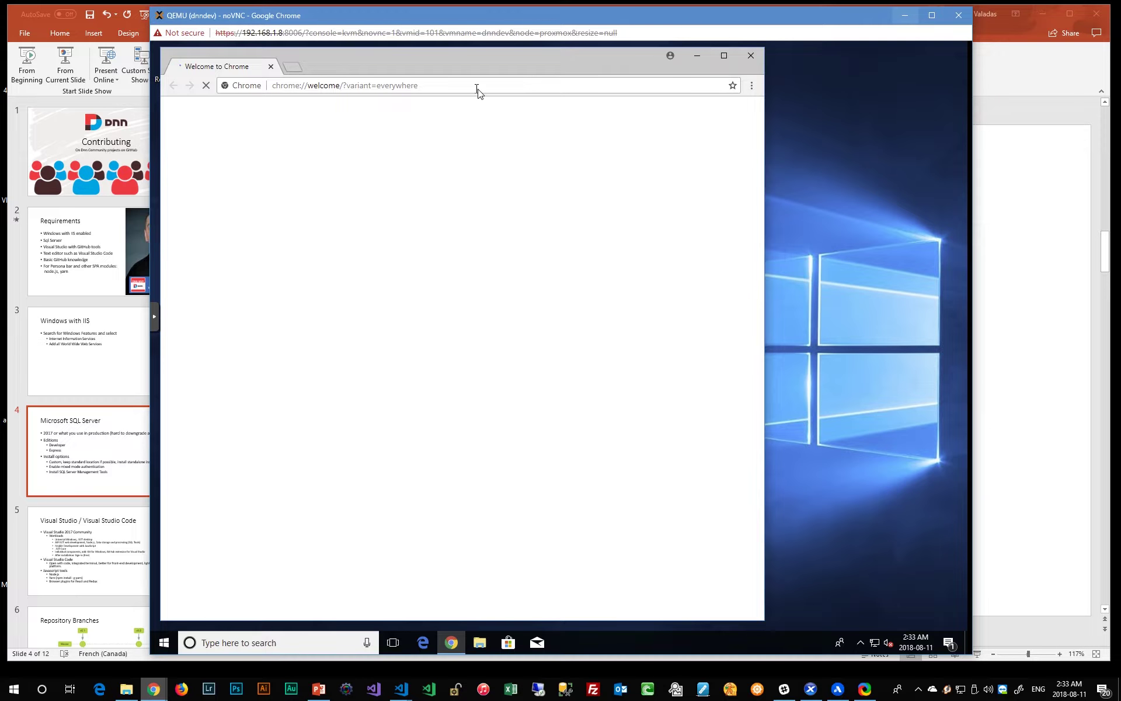
Step: Search the web for "microsoft sql server"
{"action": "left_click", "coordinate": [476, 89]}
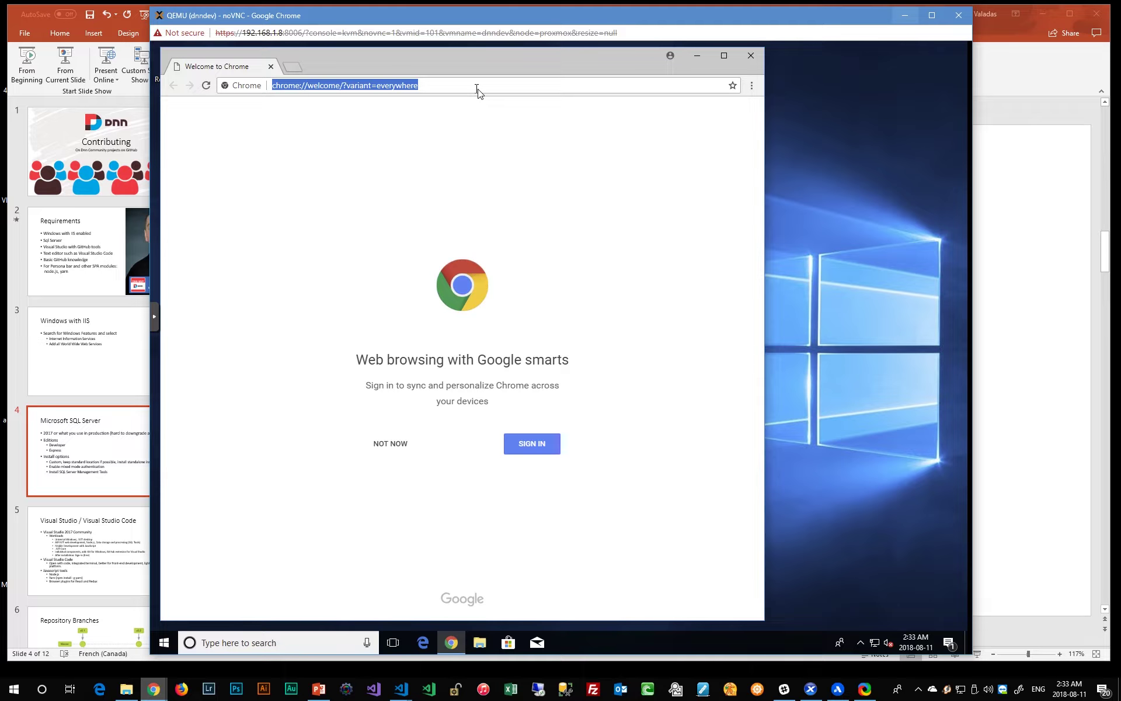
{"action": "type", "text": "microsfo"}
{"action": "key", "text": "BackSpace"}
{"action": "key", "text": "BackSpace"}
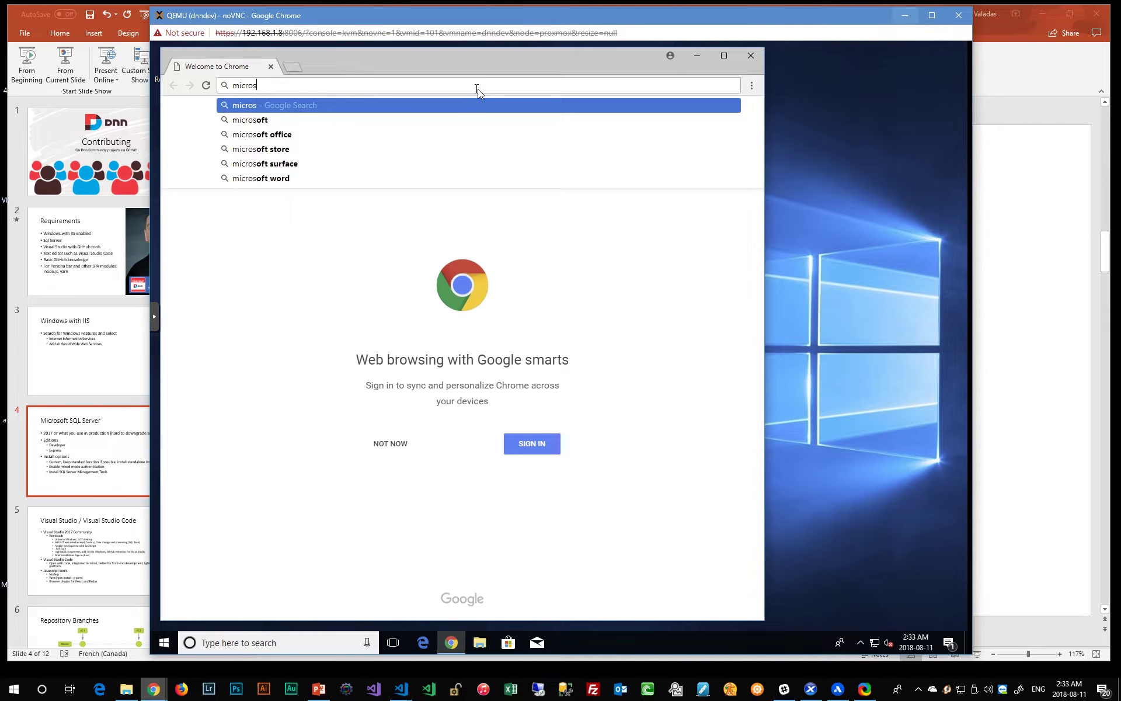
{"action": "type", "text": "oft sql server"}
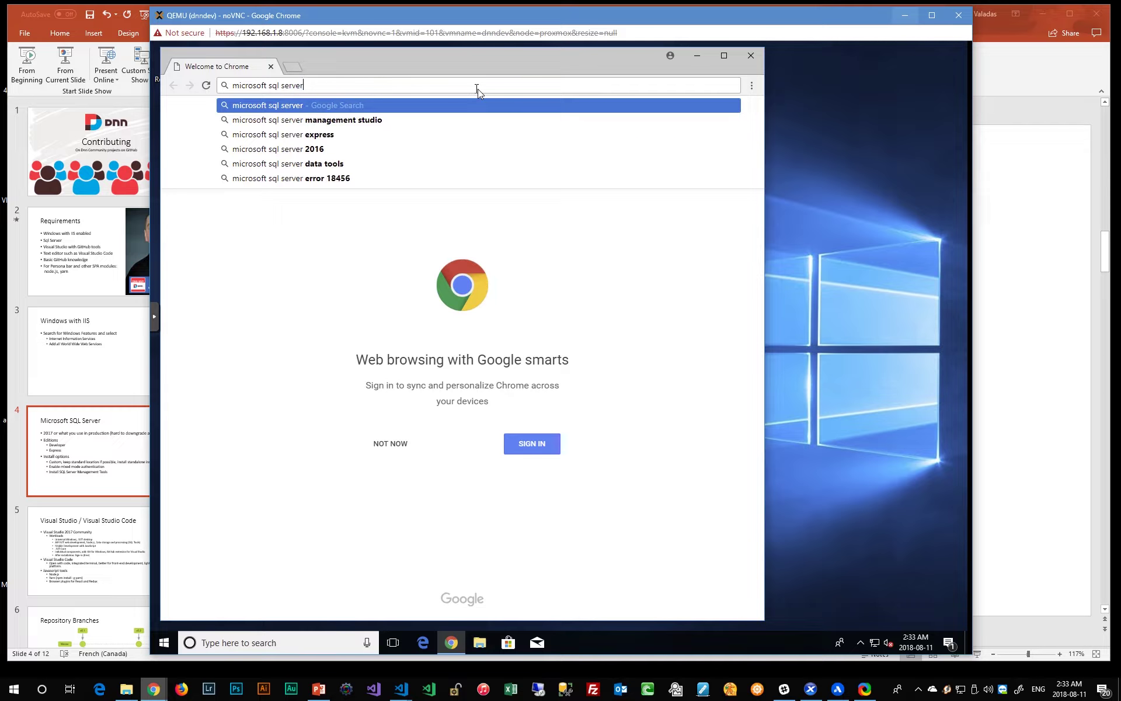
{"action": "key", "text": "Return"}
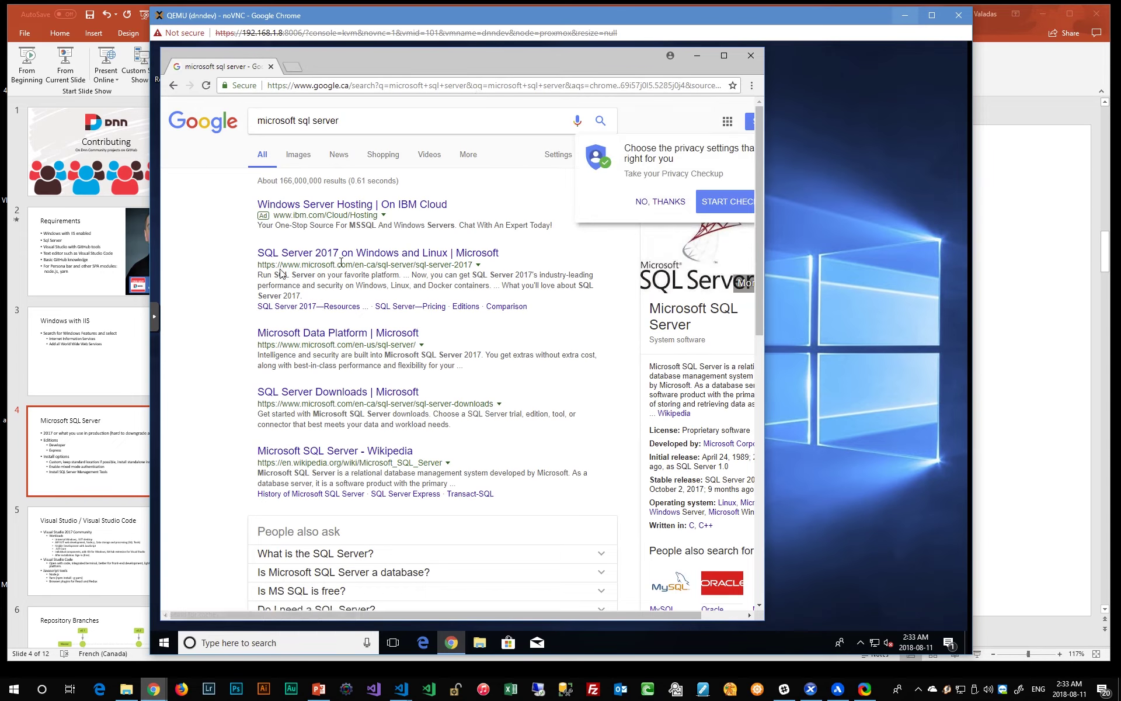
Step: Open Microsoft's SQL Server 2017 on Windows and Linux result in a maximized browser and go to the site's Downloads page
{"action": "left_click", "coordinate": [329, 255]}
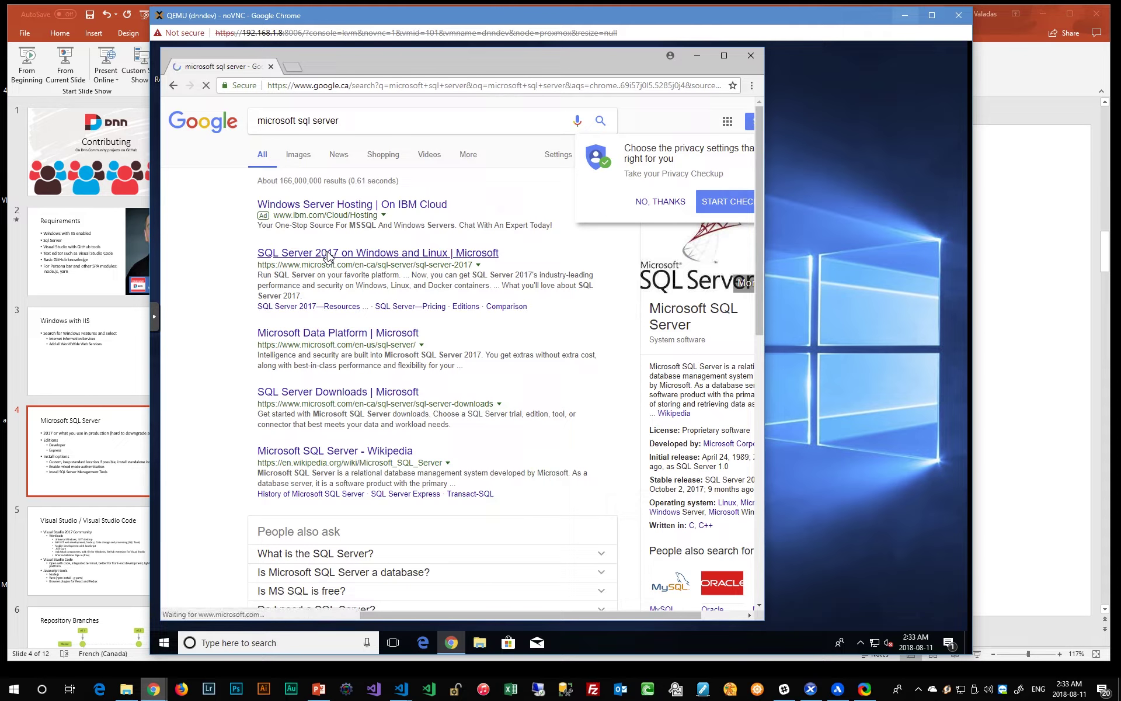
{"action": "left_click", "coordinate": [724, 56]}
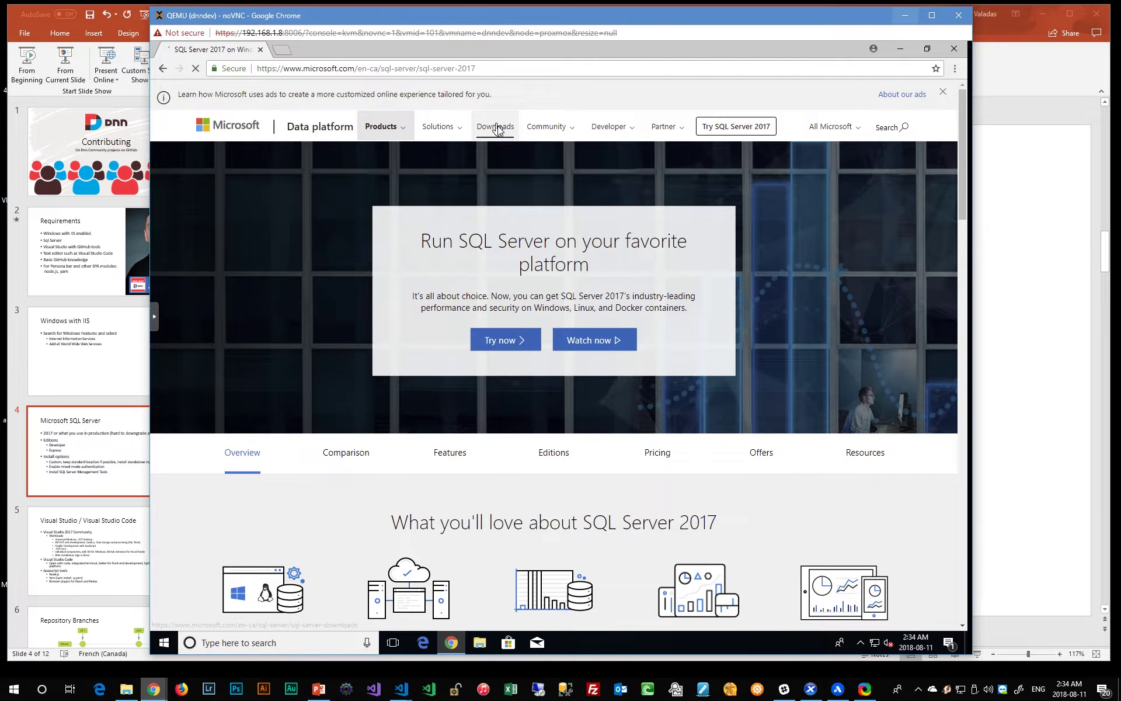
{"action": "left_click", "coordinate": [495, 132]}
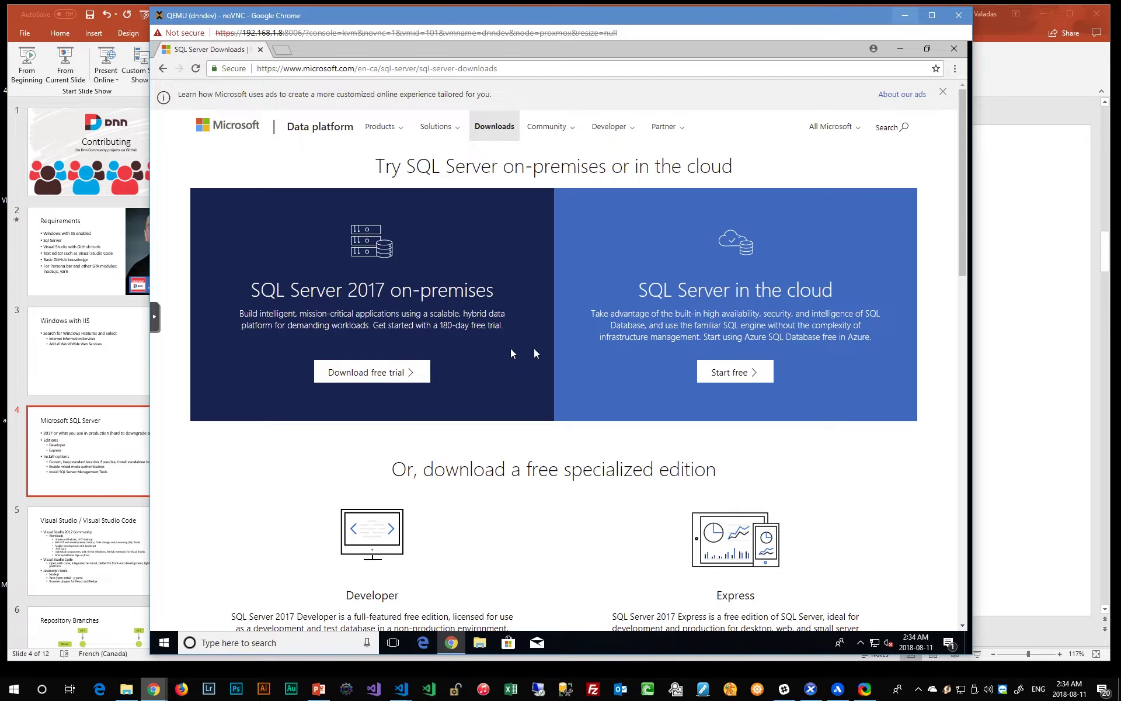
Step: Download the free SQL Server 2017 Express edition installer
{"action": "scroll", "coordinate": [534, 349], "scroll_direction": "down", "scroll_amount": 2}
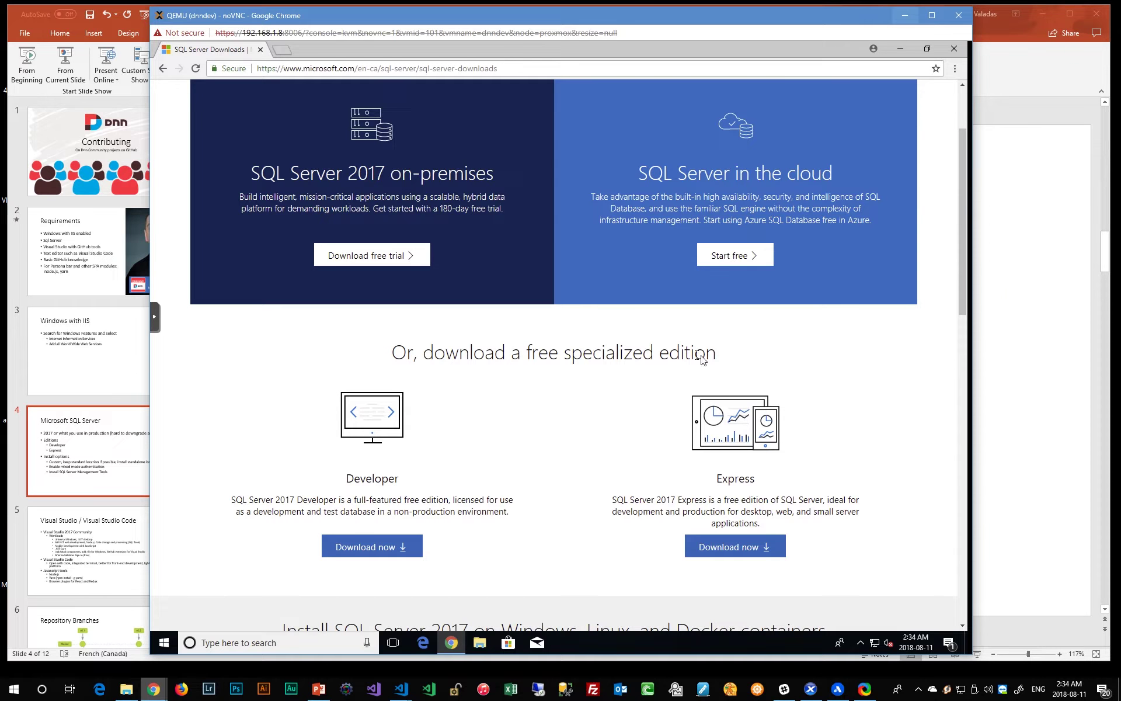
{"action": "scroll", "coordinate": [596, 376], "scroll_direction": "down", "scroll_amount": 1}
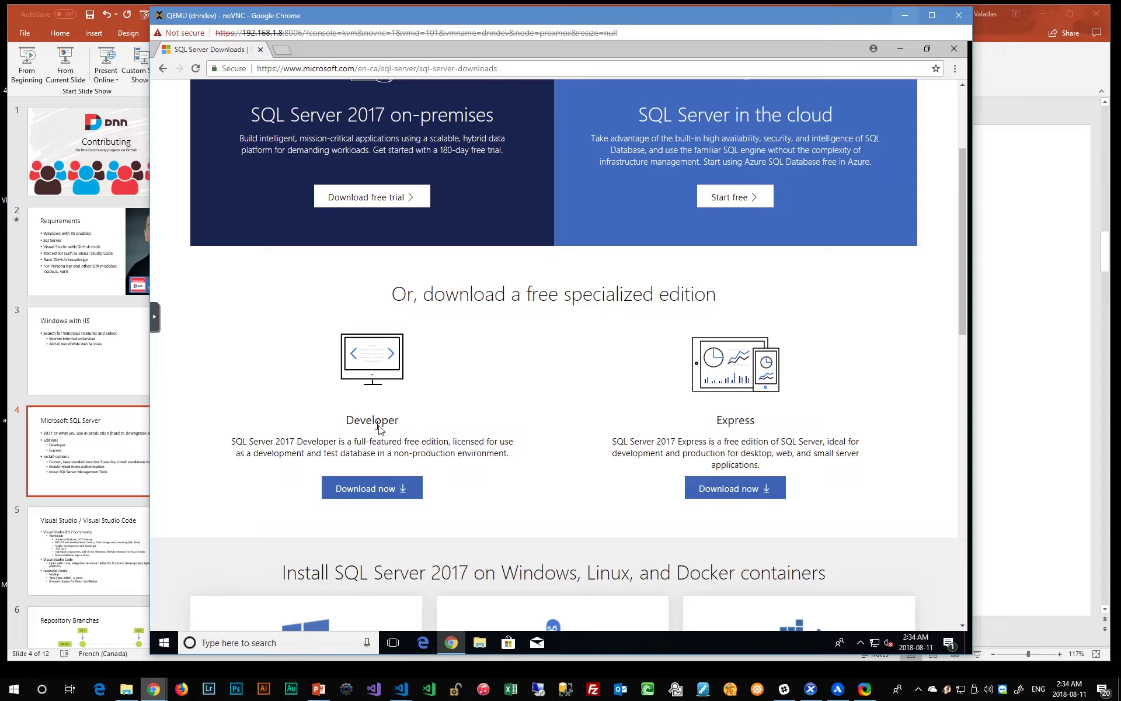
{"action": "left_click", "coordinate": [737, 491]}
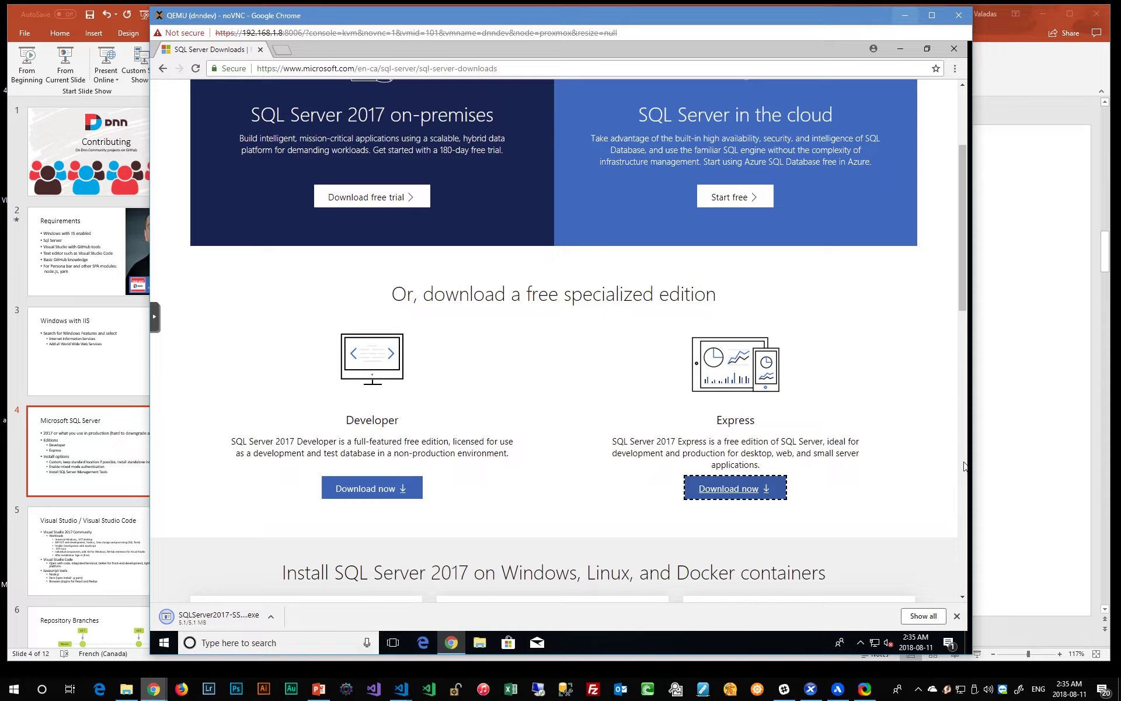
Step: Run the downloaded SQL Server installer, allow it to make changes to the device, and close the browser
{"action": "left_click", "coordinate": [179, 620]}
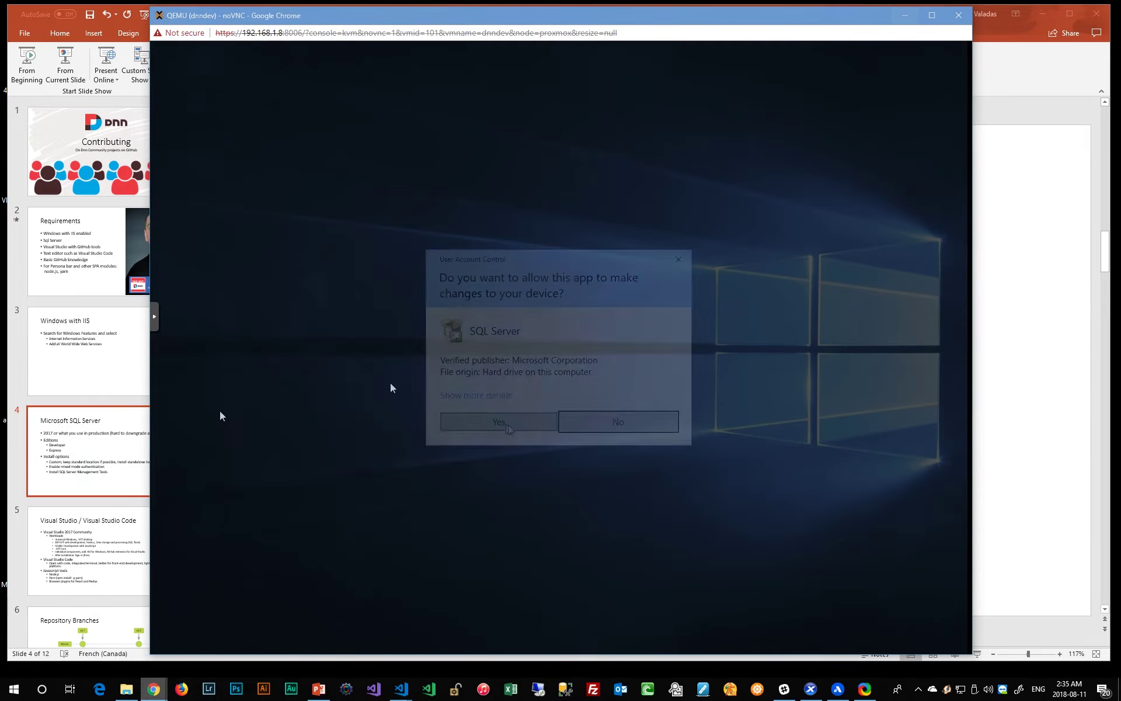
{"action": "left_click", "coordinate": [508, 425]}
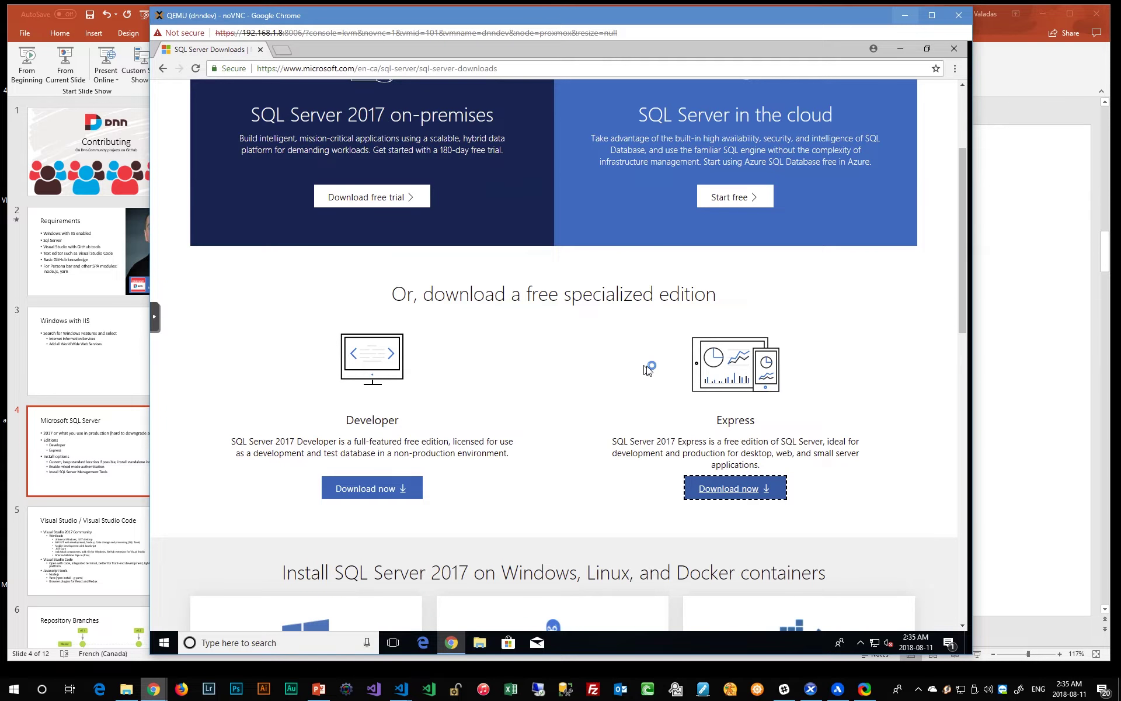
{"action": "left_click", "coordinate": [958, 52]}
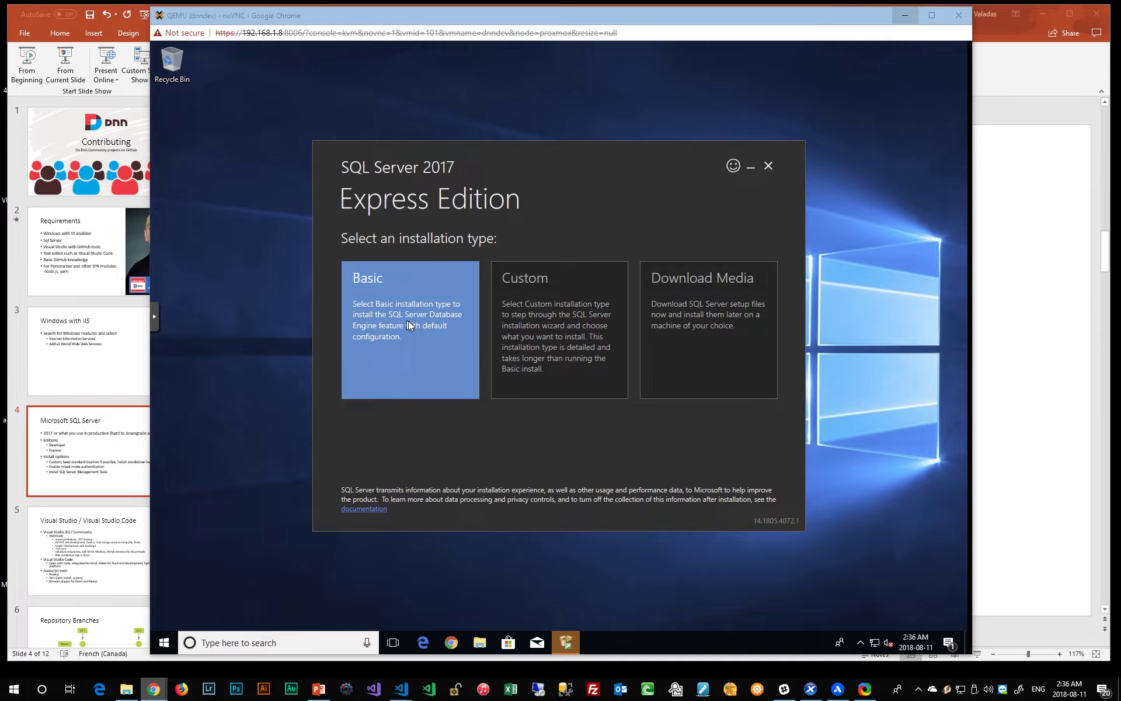
Step: Choose the Custom installation with media in C:\SQLServer2017Media and launch the new SQL Server stand-alone installation wizard
{"action": "left_click", "coordinate": [550, 328]}
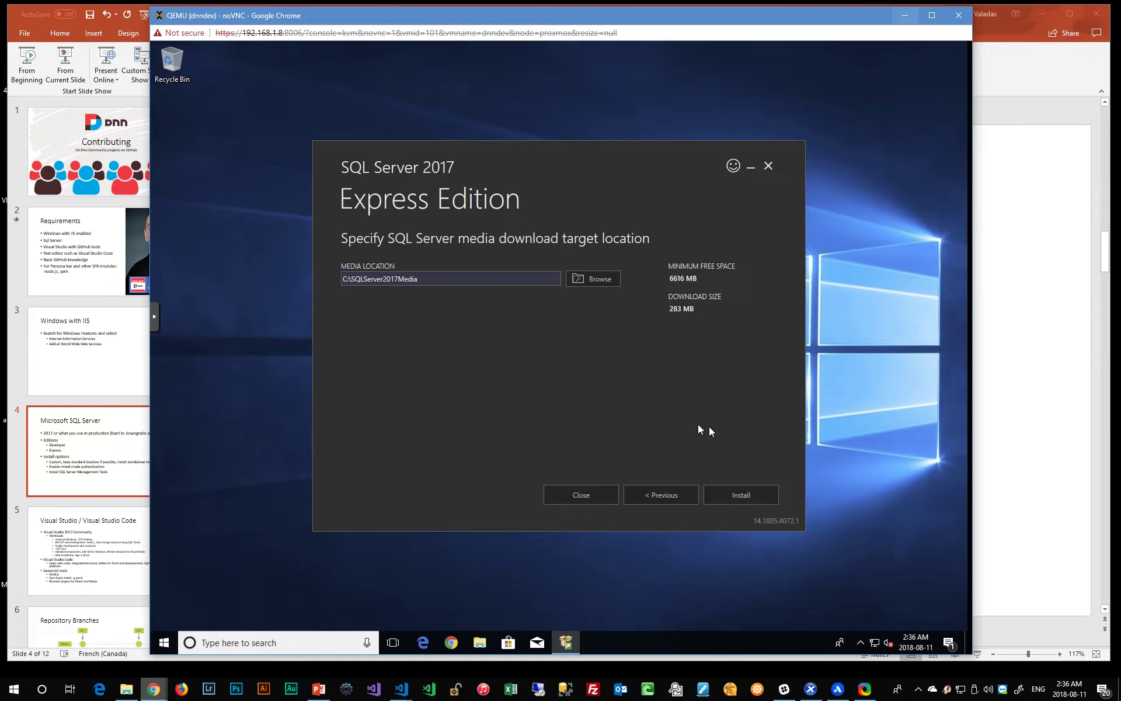
{"action": "left_click", "coordinate": [745, 495]}
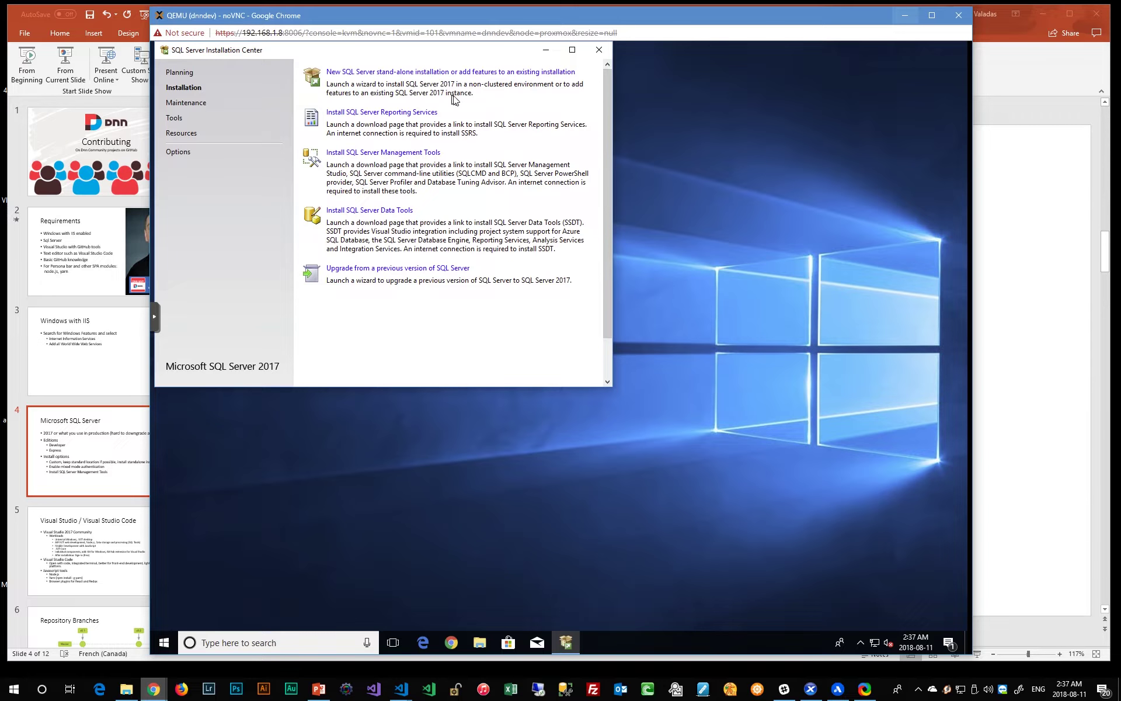
{"action": "left_click", "coordinate": [384, 71]}
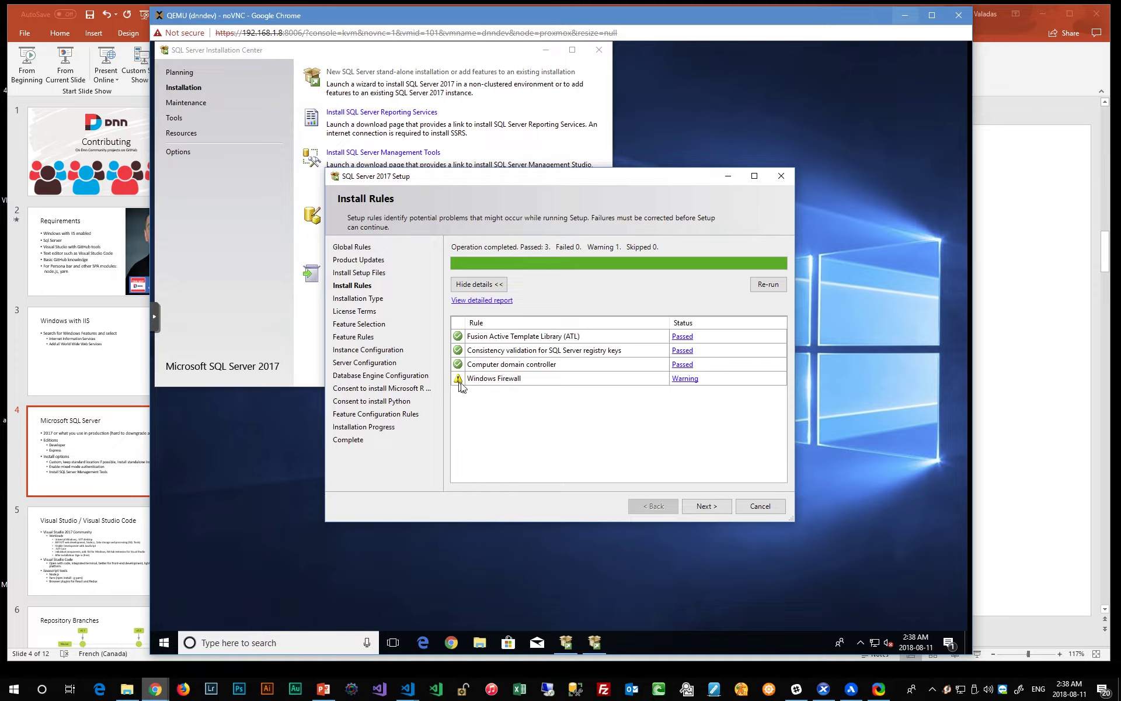
Step: Continue past the install rules with a new installation of SQL Server 2017 and accept the license terms
{"action": "left_click", "coordinate": [707, 506]}
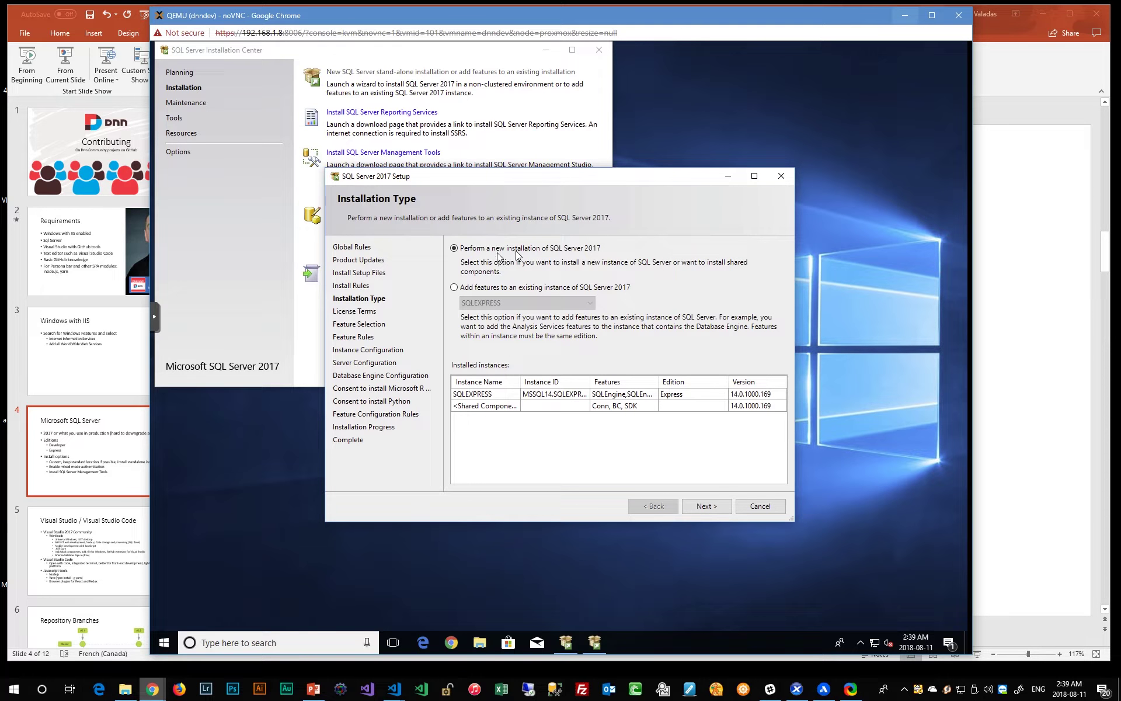
{"action": "left_click", "coordinate": [707, 506]}
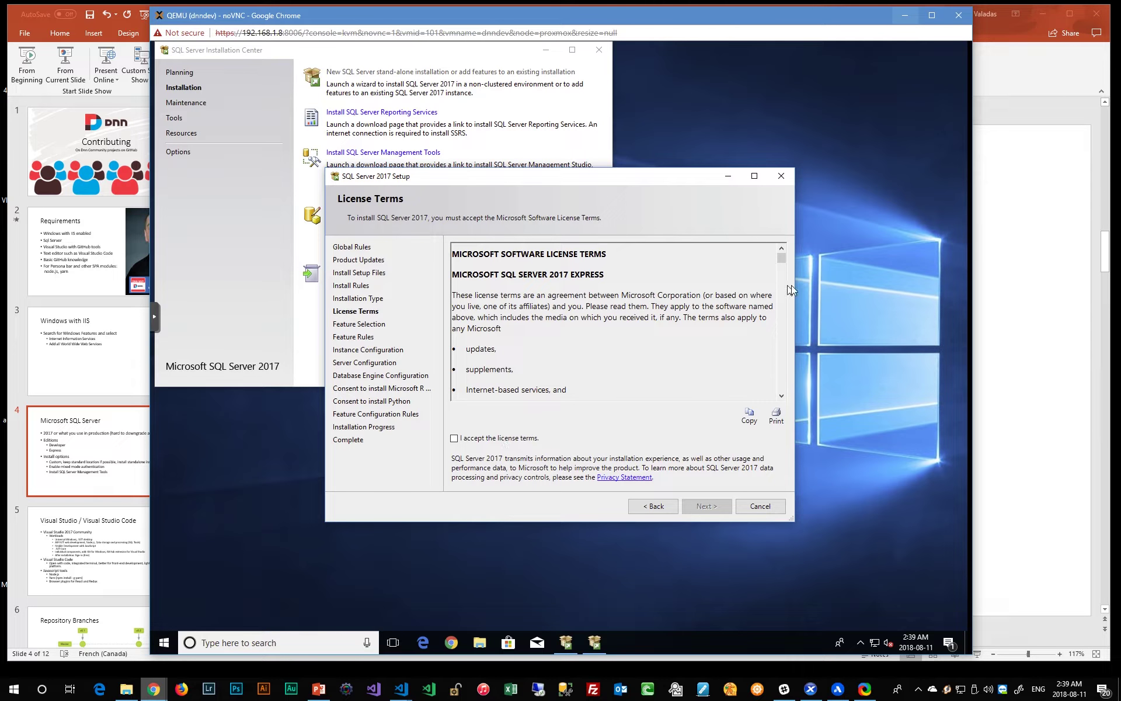
{"action": "left_click_drag", "start_coordinate": [781, 261], "coordinate": [781, 397]}
{"action": "left_click", "coordinate": [455, 438]}
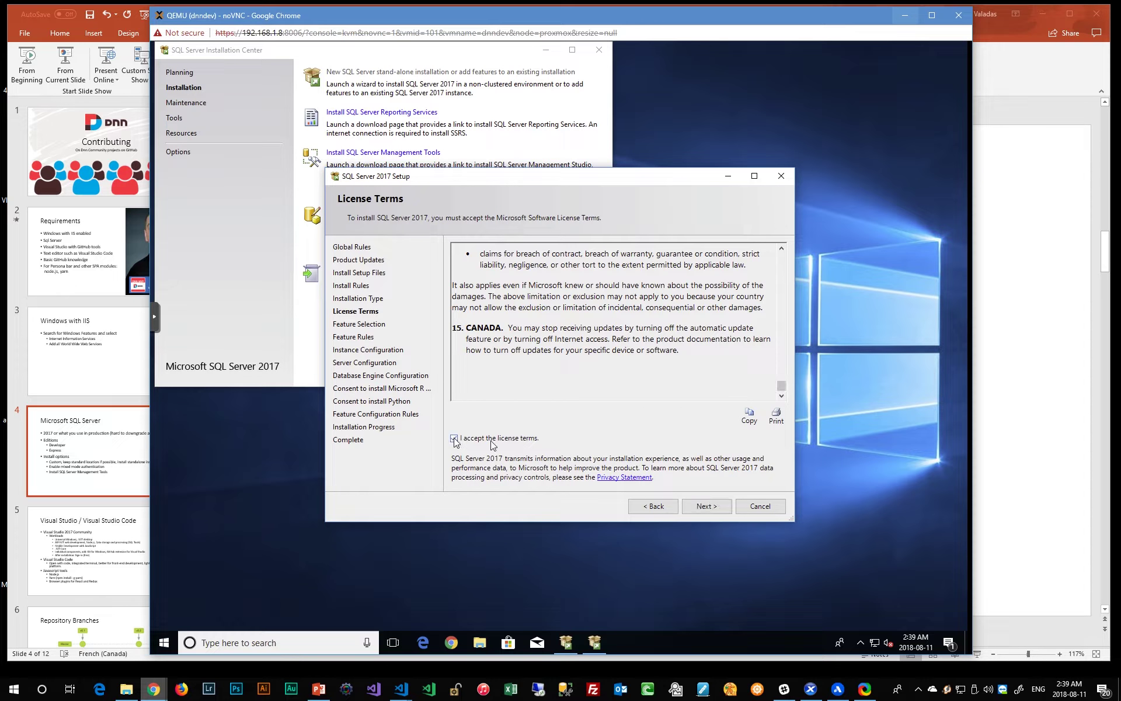
{"action": "left_click", "coordinate": [718, 508]}
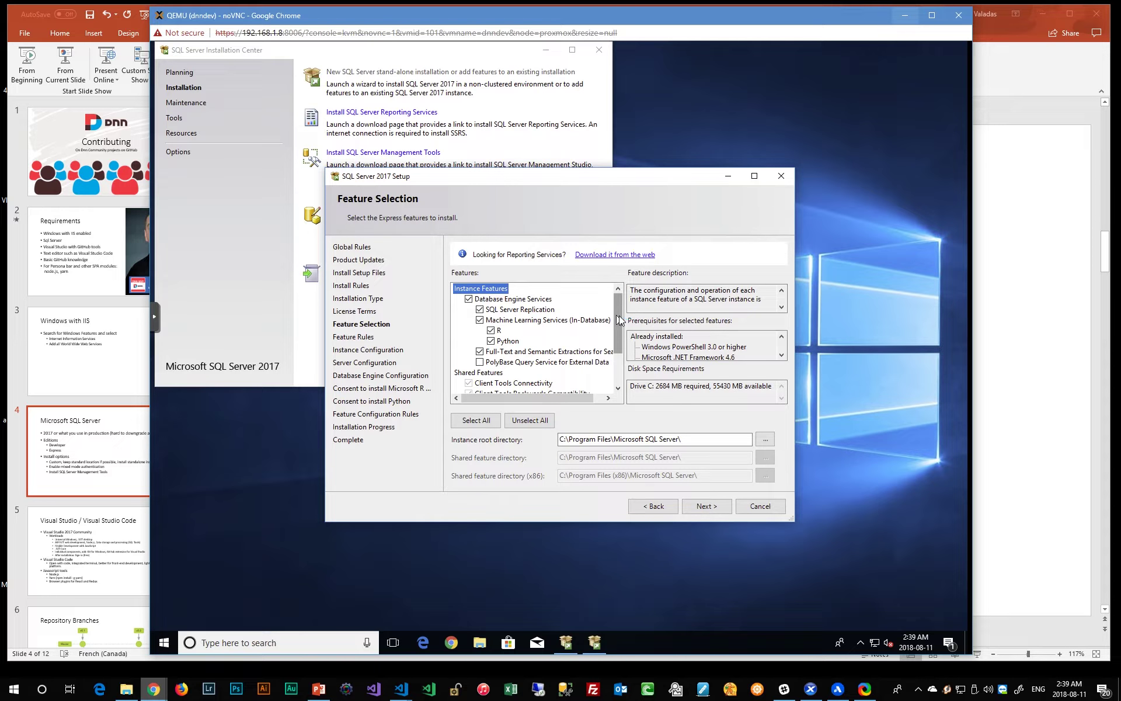
Step: Review the Express feature list and continue with the default features and instance root directory
{"action": "mouse_move", "coordinate": [620, 312]}
{"action": "left_mouse_down"}
{"action": "mouse_move", "coordinate": [623, 362]}
{"action": "mouse_move", "coordinate": [623, 308]}
{"action": "left_mouse_up"}
{"action": "left_click_drag", "start_coordinate": [619, 339], "coordinate": [619, 368]}
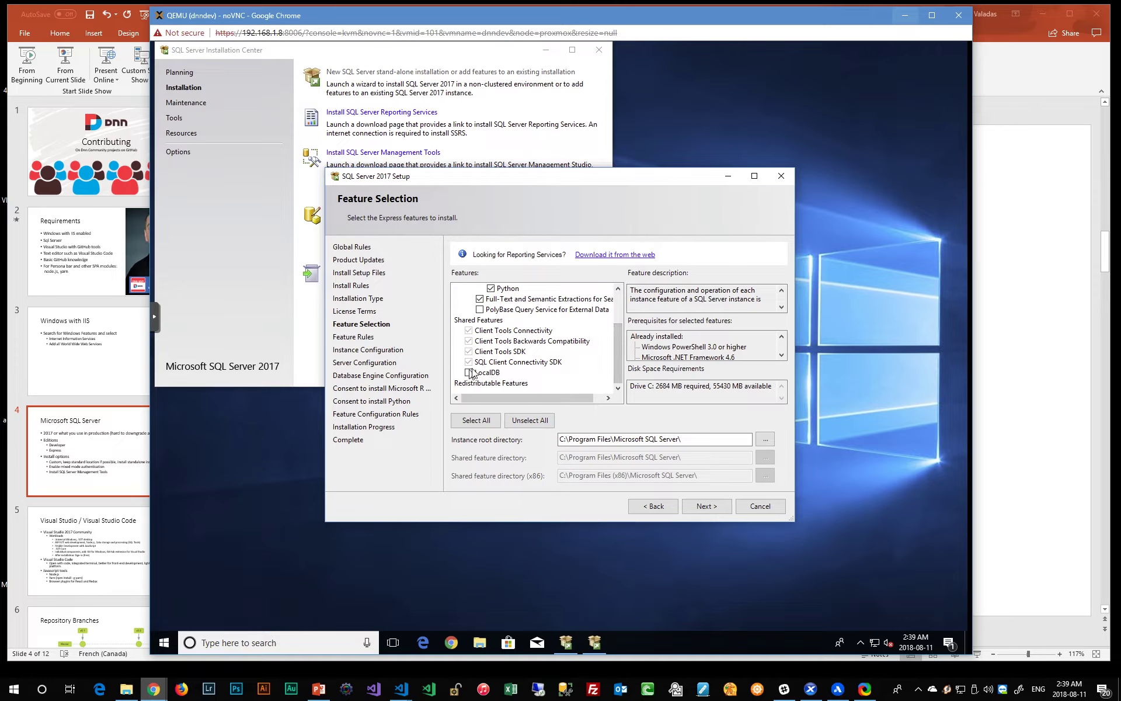
{"action": "left_click_drag", "start_coordinate": [619, 342], "coordinate": [623, 313]}
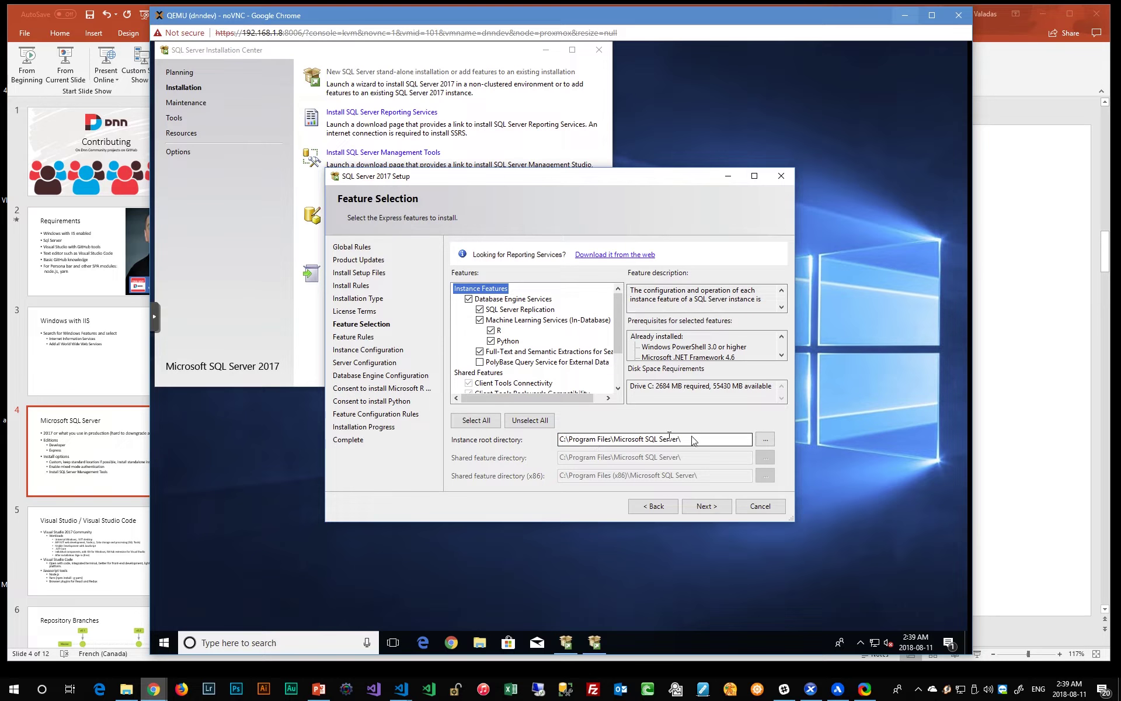
{"action": "left_click", "coordinate": [712, 507]}
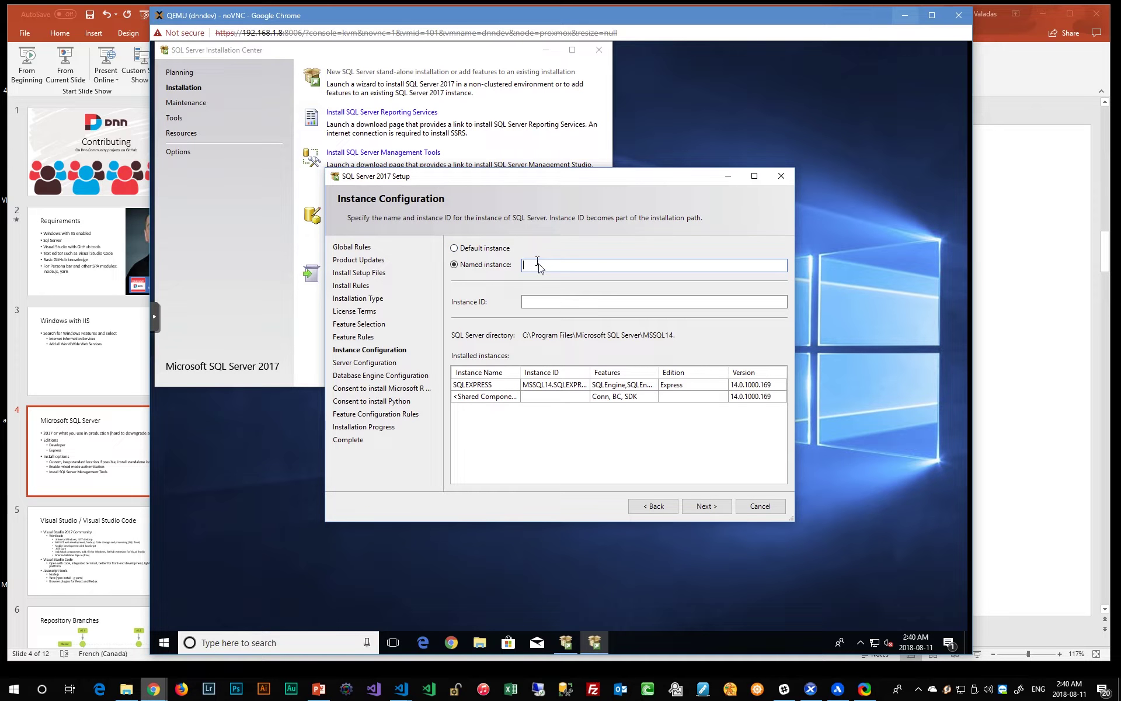
Step: Configure the installation as the default instance with the instance ID MSSQLSERVER
{"action": "left_click", "coordinate": [455, 248]}
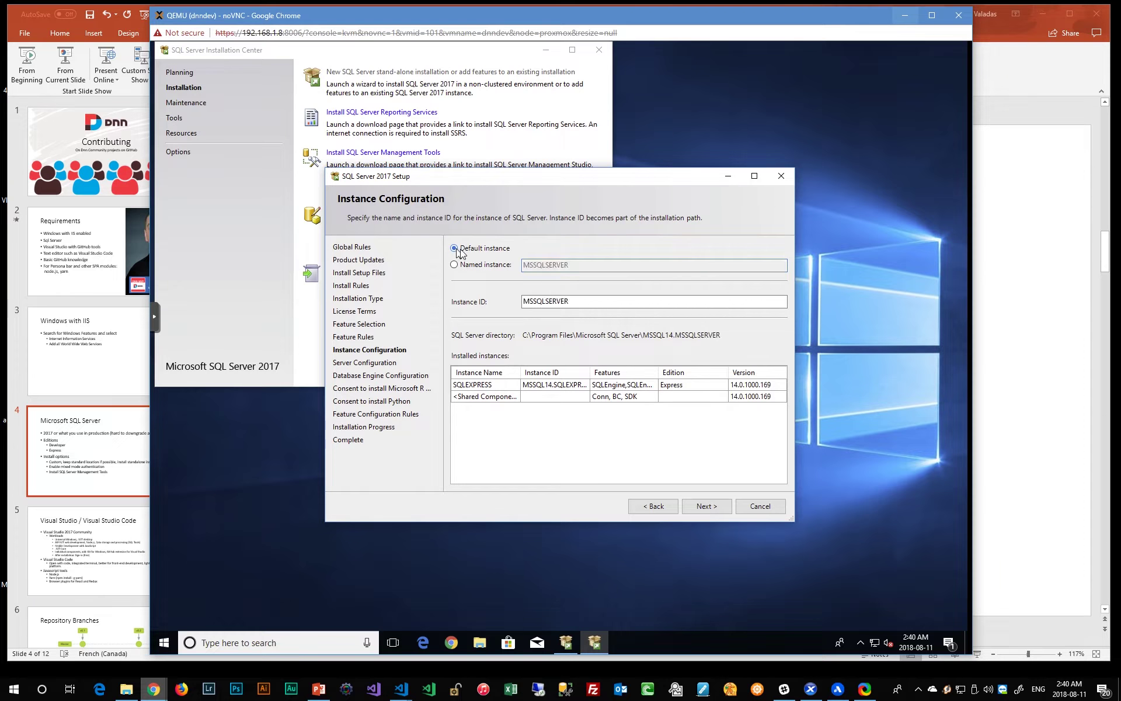
{"action": "double_click", "coordinate": [567, 304]}
{"action": "left_click", "coordinate": [570, 303]}
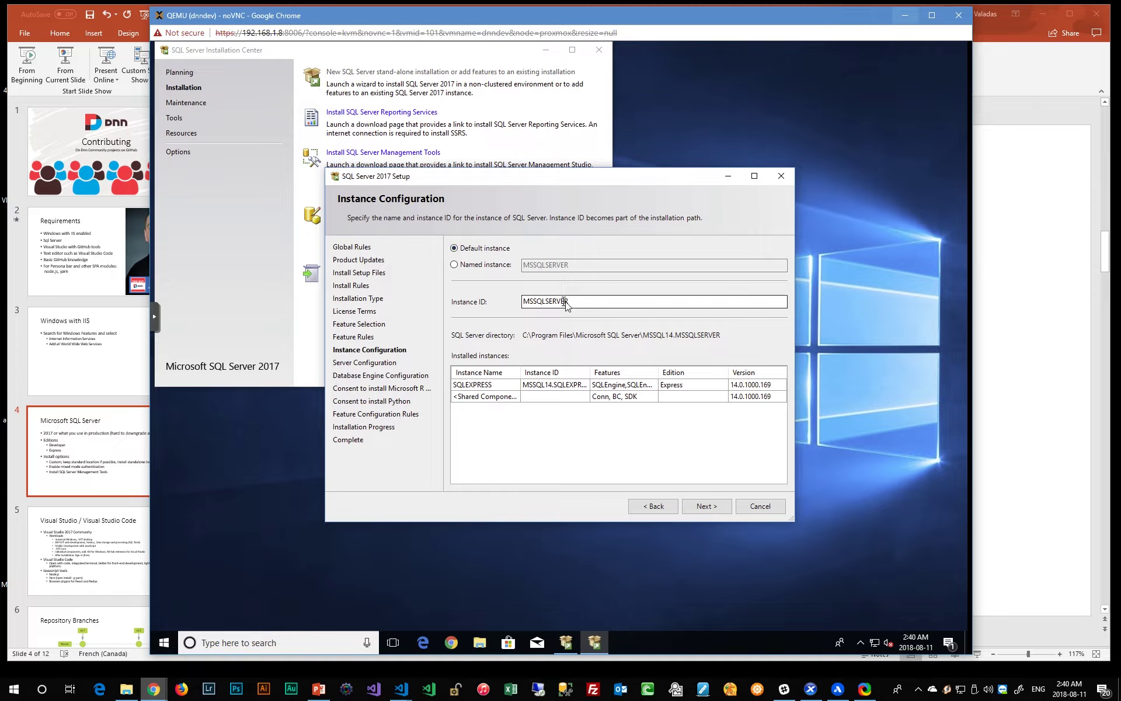
{"action": "left_click", "coordinate": [706, 507]}
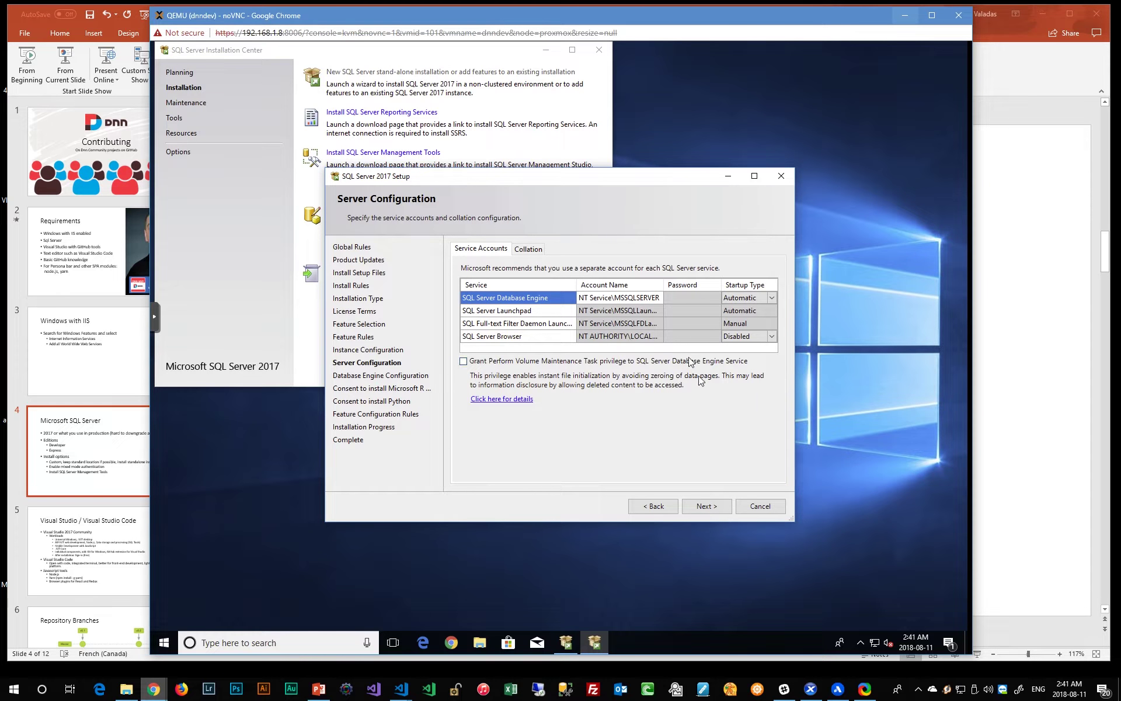
Step: Check the database engine collation and accept the default service accounts and collation for the server configuration
{"action": "left_click", "coordinate": [527, 253]}
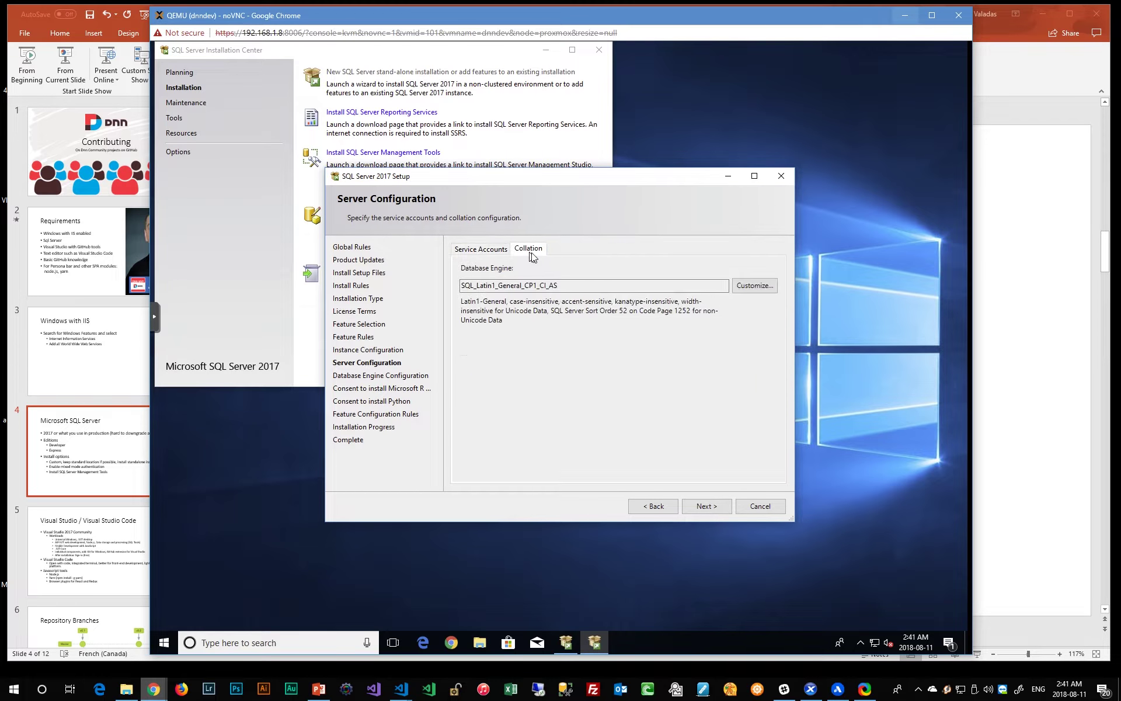
{"action": "left_click", "coordinate": [484, 253]}
{"action": "left_click", "coordinate": [716, 504]}
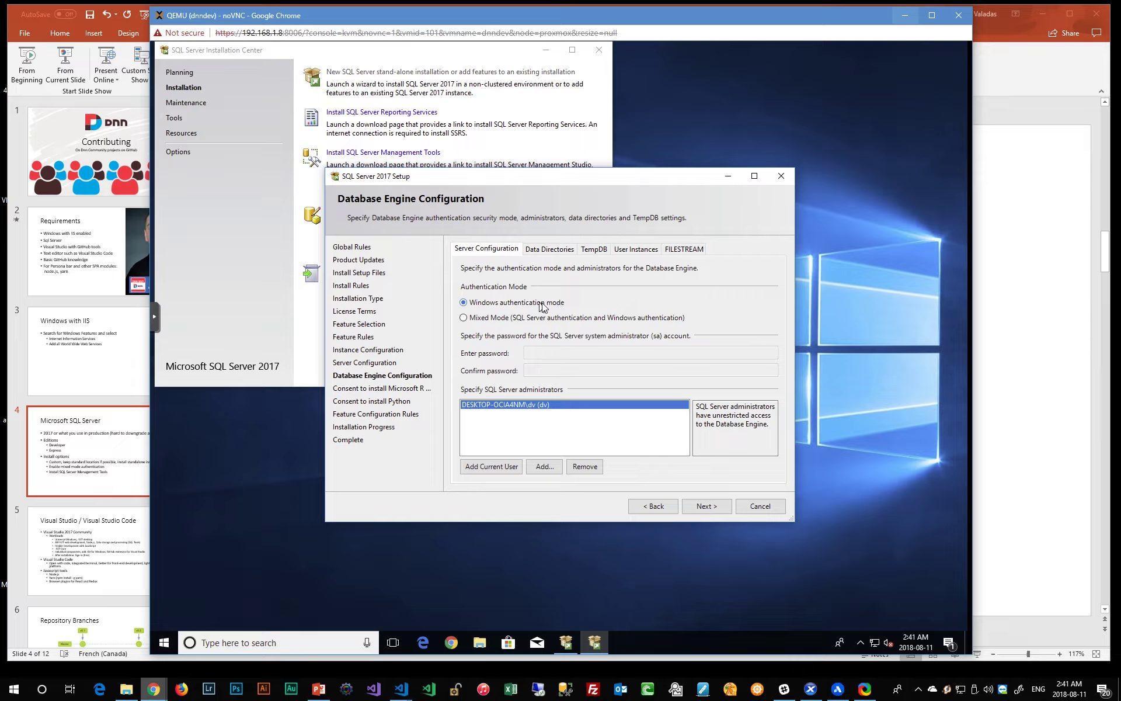
Step: Set the authentication to Mixed Mode and enter and confirm the password for the system administrator (sa) account
{"action": "left_click", "coordinate": [484, 318]}
{"action": "left_click", "coordinate": [540, 353]}
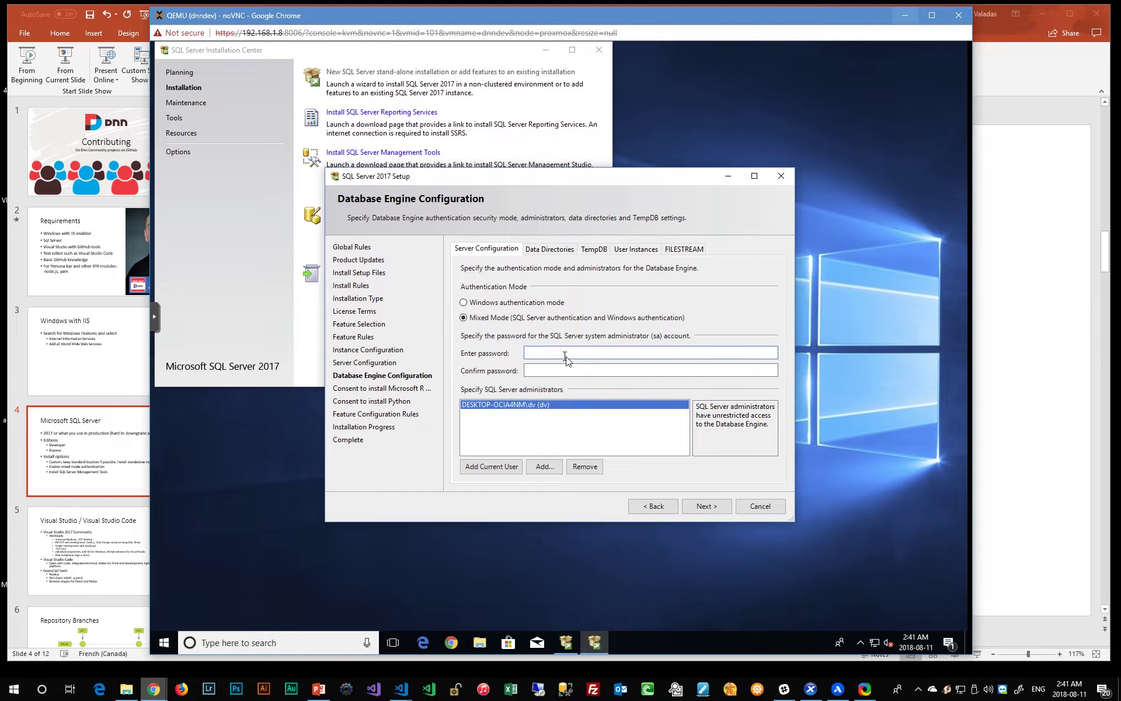
{"action": "type", "text": "********"}
{"action": "key", "text": "Tab"}
{"action": "type", "text": "********"}
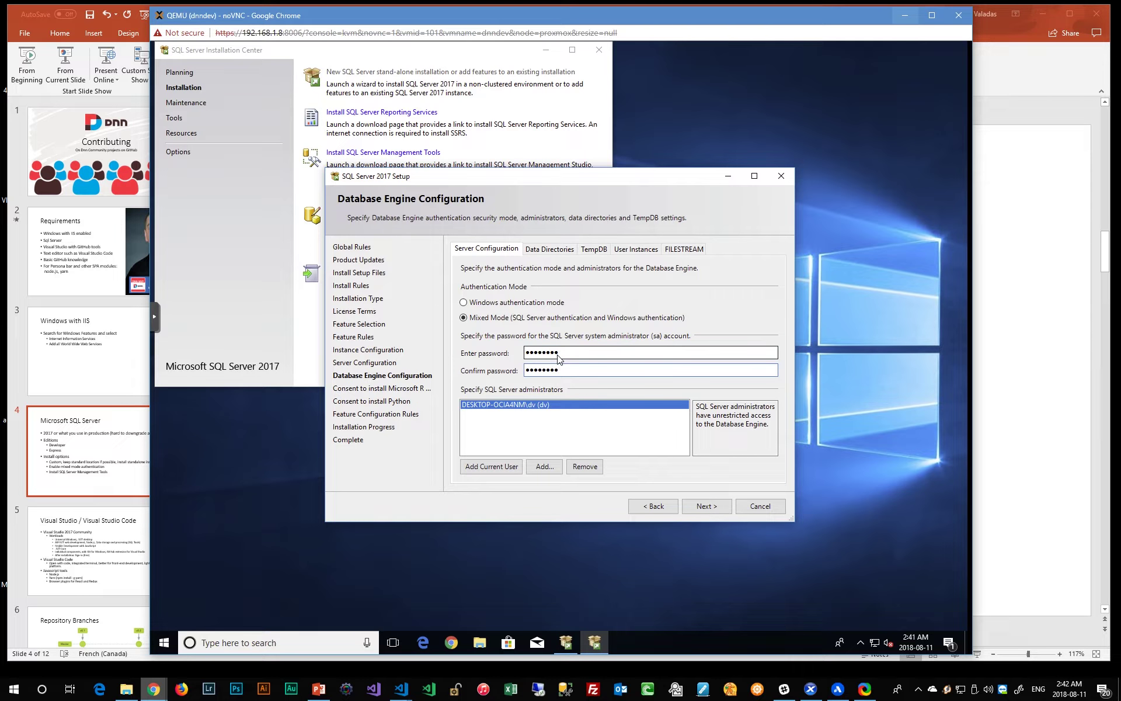
{"action": "left_click", "coordinate": [713, 506]}
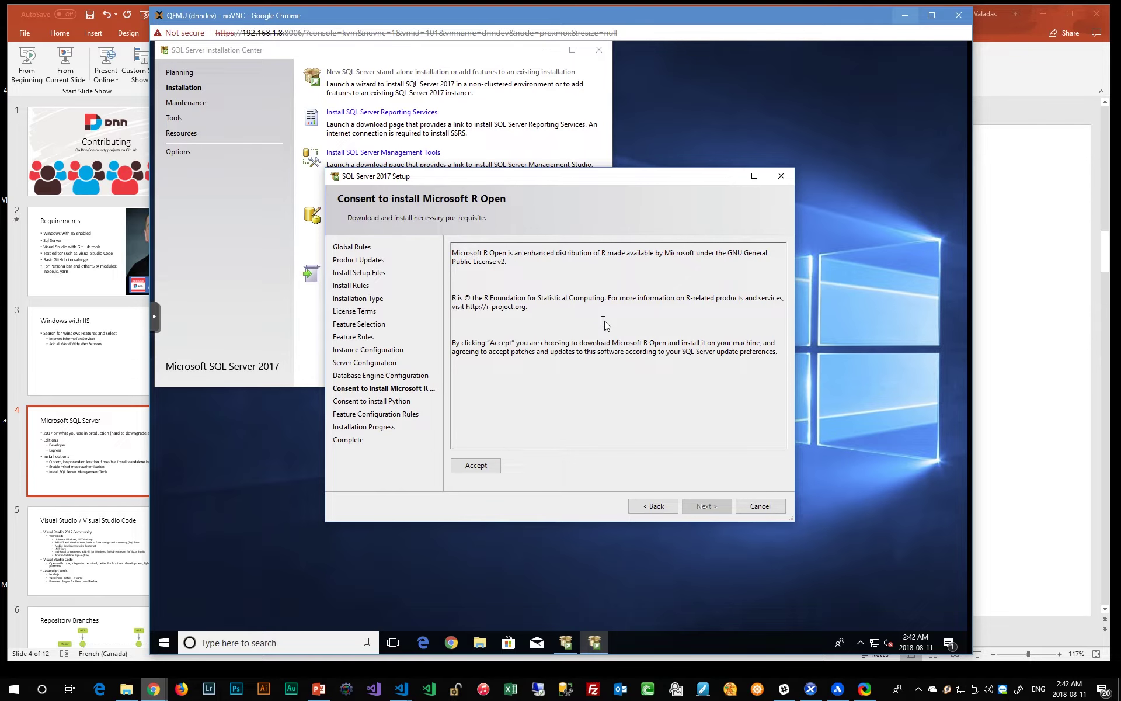
Step: Consent to installing Microsoft R Open and Python, and proceed with the SQL Server installation
{"action": "left_click", "coordinate": [473, 466]}
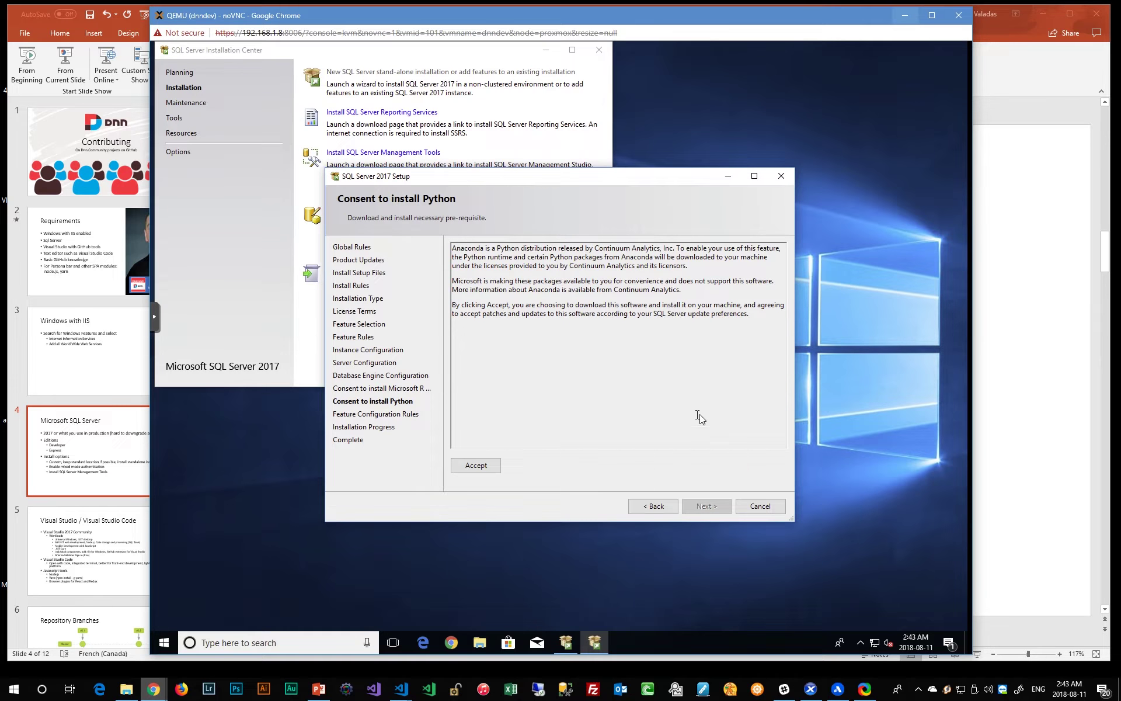
{"action": "left_click", "coordinate": [474, 466]}
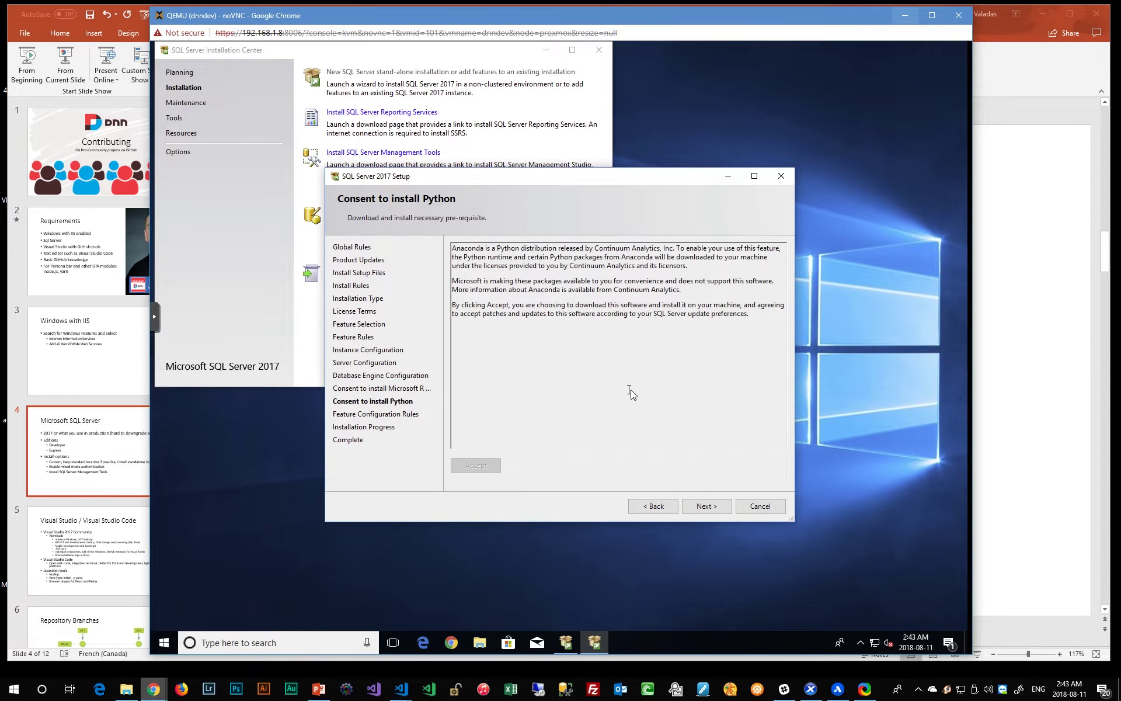
{"action": "left_click", "coordinate": [708, 506]}
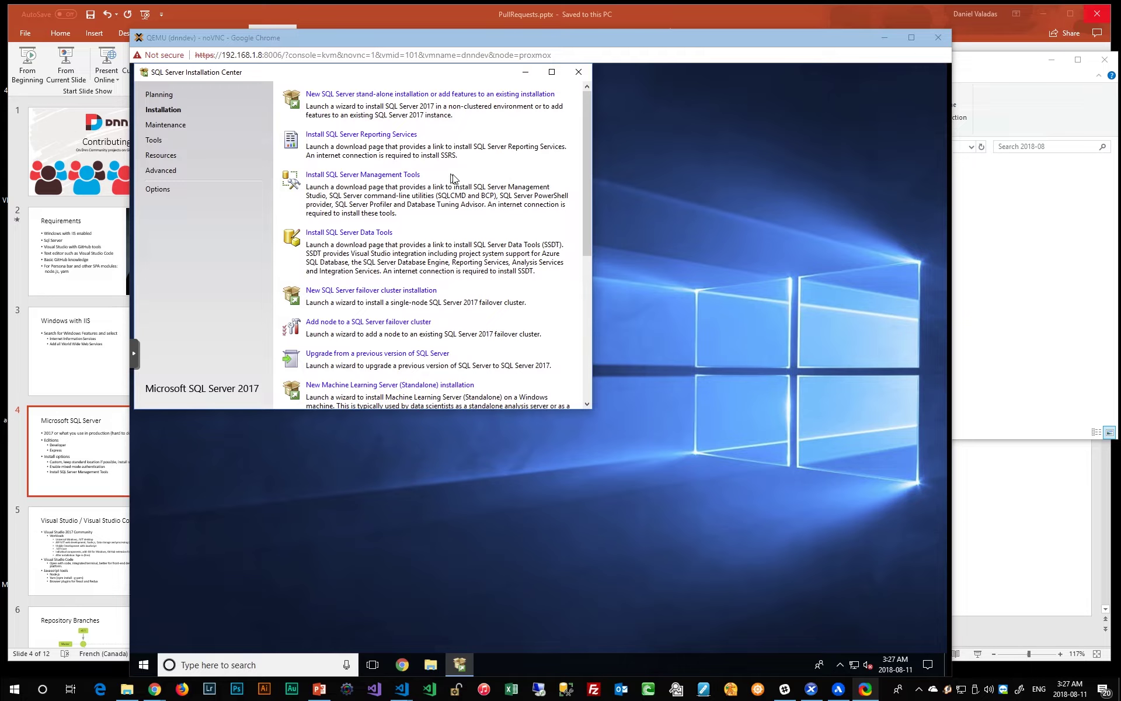
Step: Download and install SQL Server Management Studio 17.8.1 from the SQL Server Installation Center's link, and launch it
{"action": "left_click", "coordinate": [384, 181]}
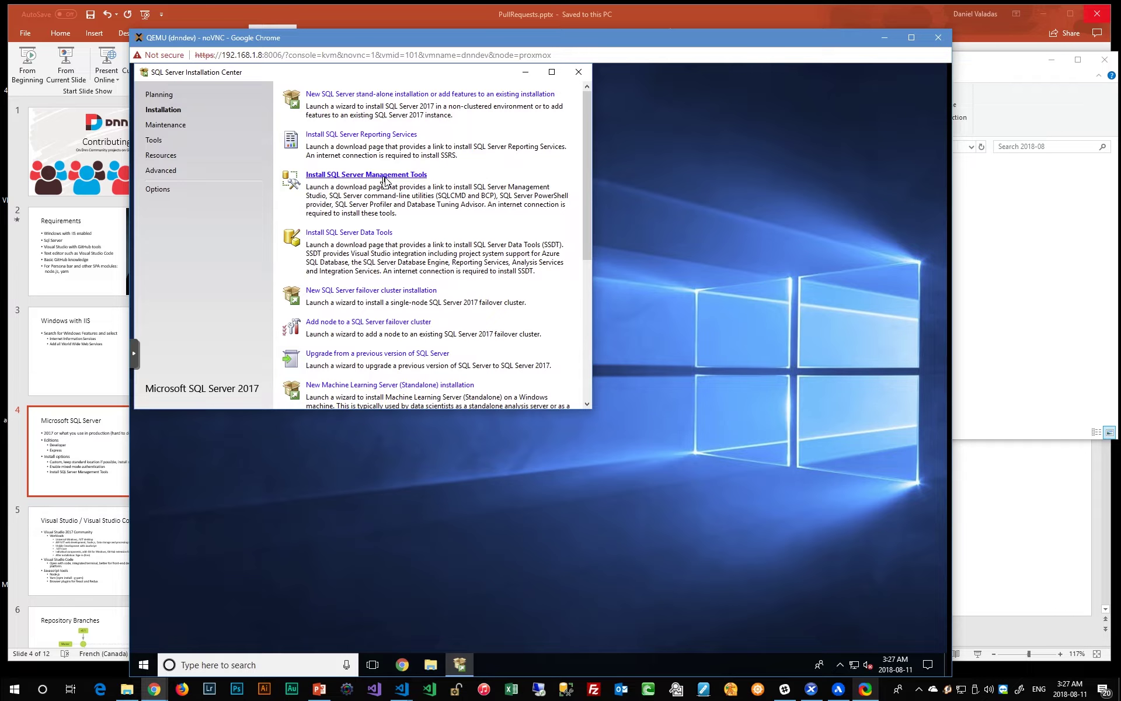
{"action": "left_click", "coordinate": [384, 176]}
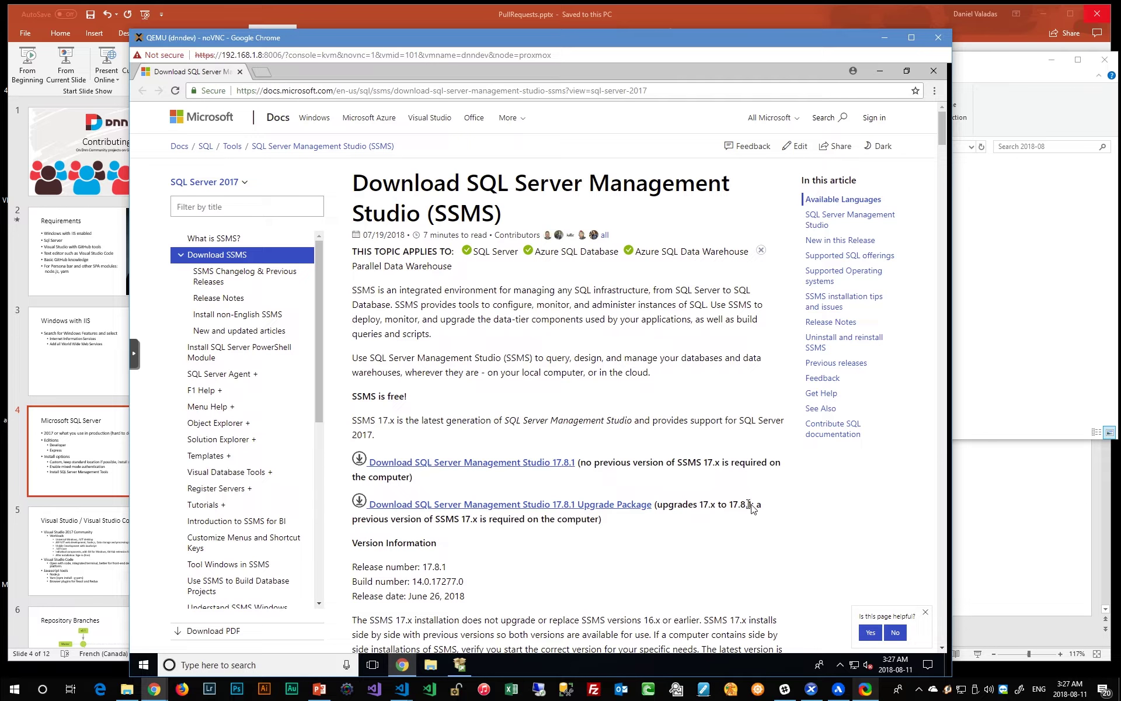
{"action": "left_click", "coordinate": [494, 467]}
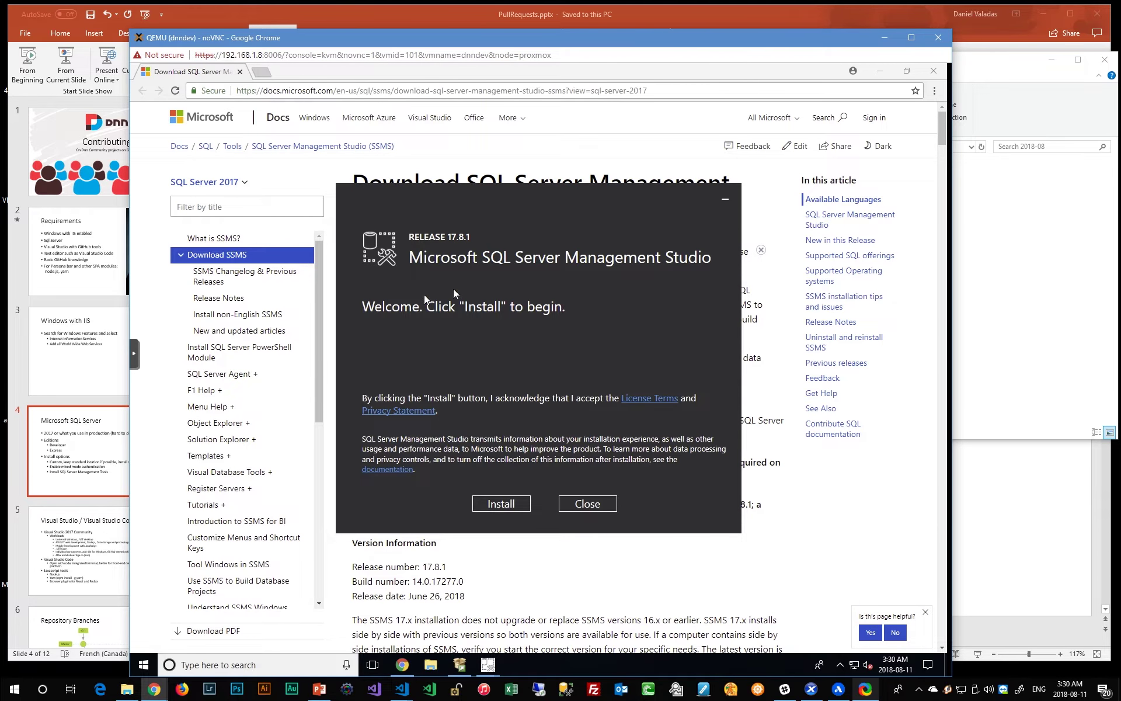
{"action": "left_click", "coordinate": [495, 506]}
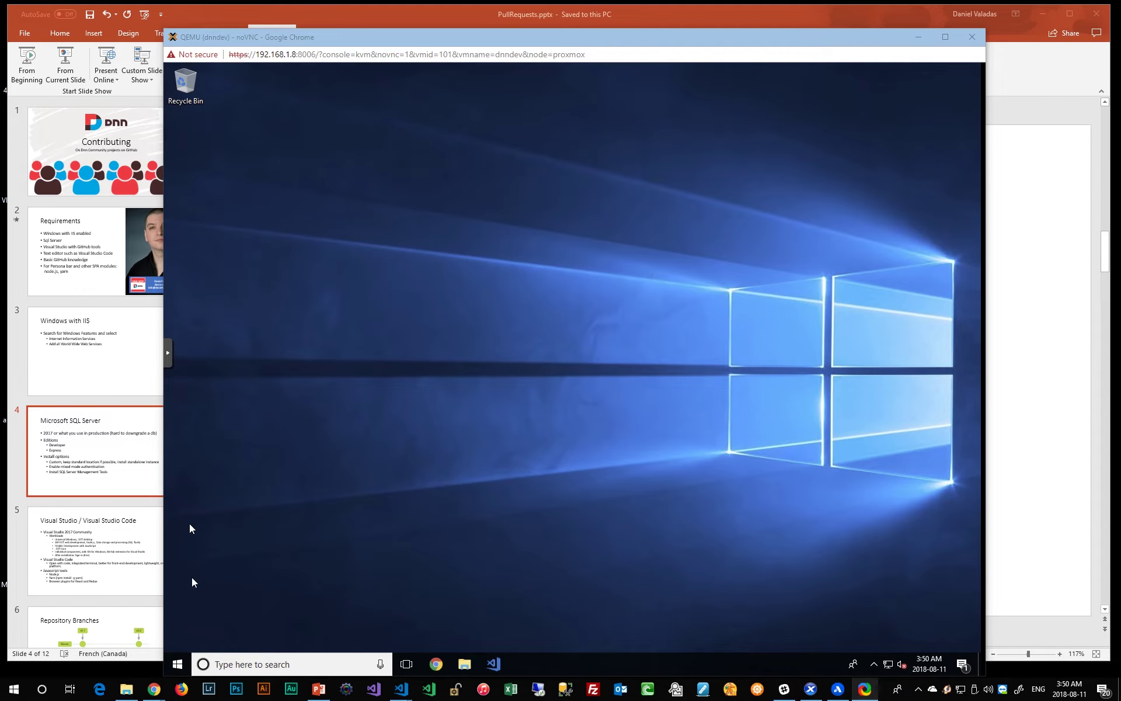
{"action": "left_click", "coordinate": [172, 671]}
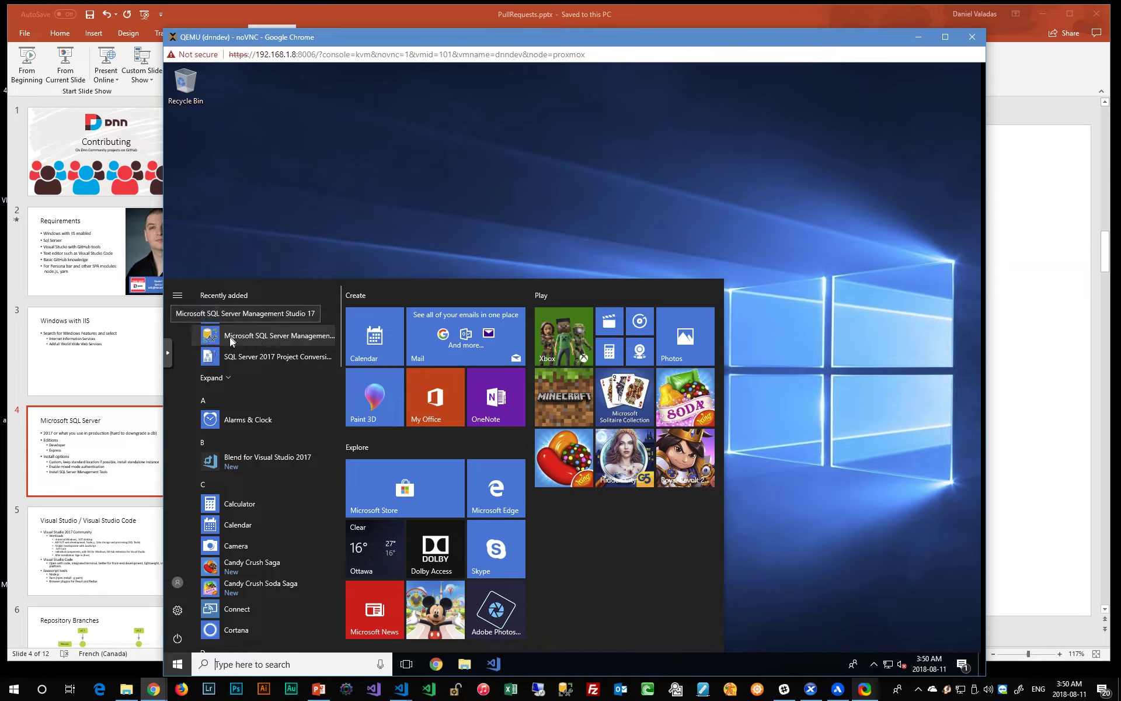
{"action": "left_click", "coordinate": [300, 335]}
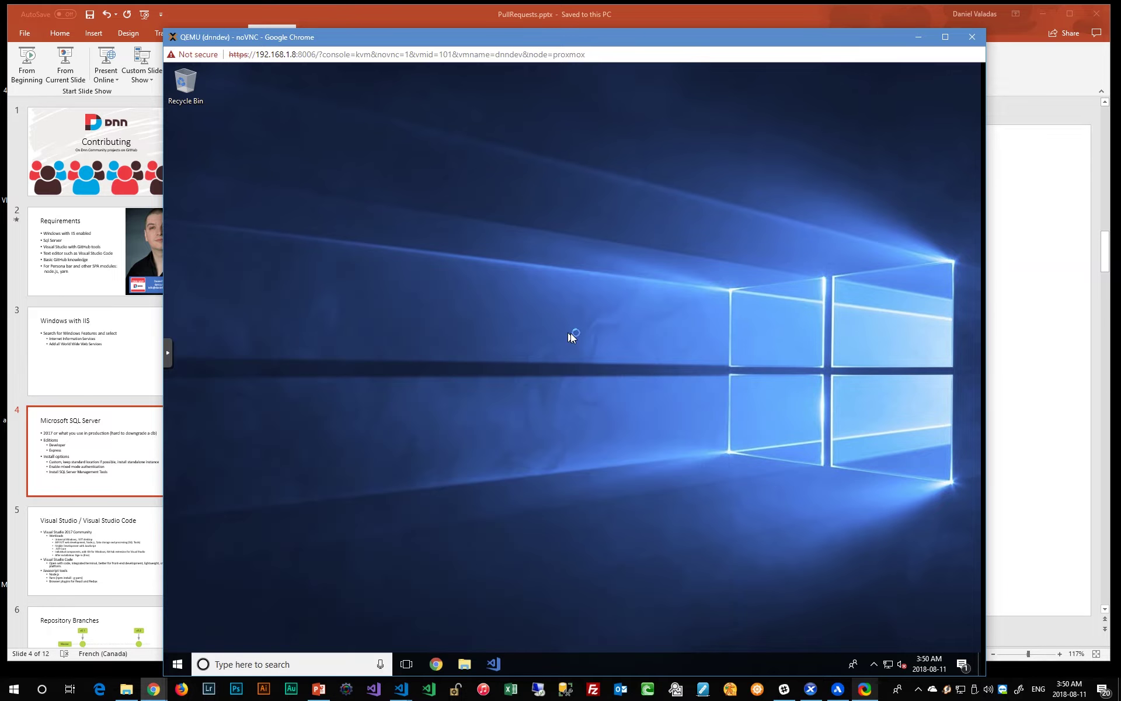
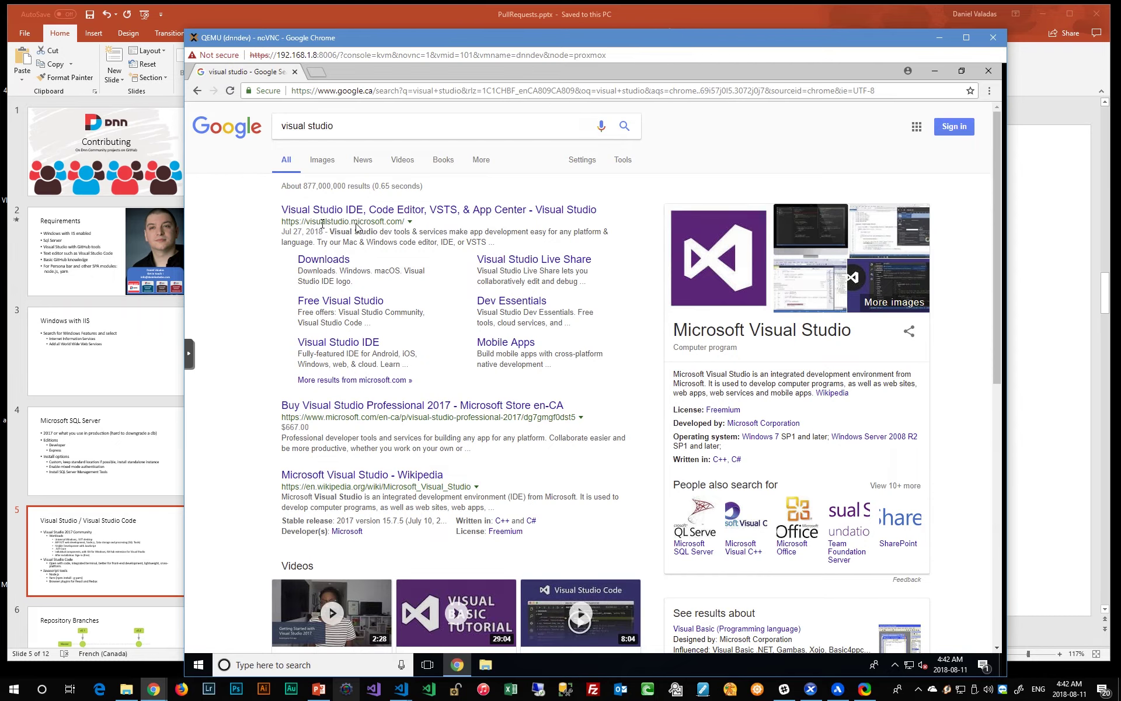
Step: Download the Visual Studio Community 2017 installer for Windows from the official Visual Studio site and decline the survey
{"action": "left_click", "coordinate": [443, 213]}
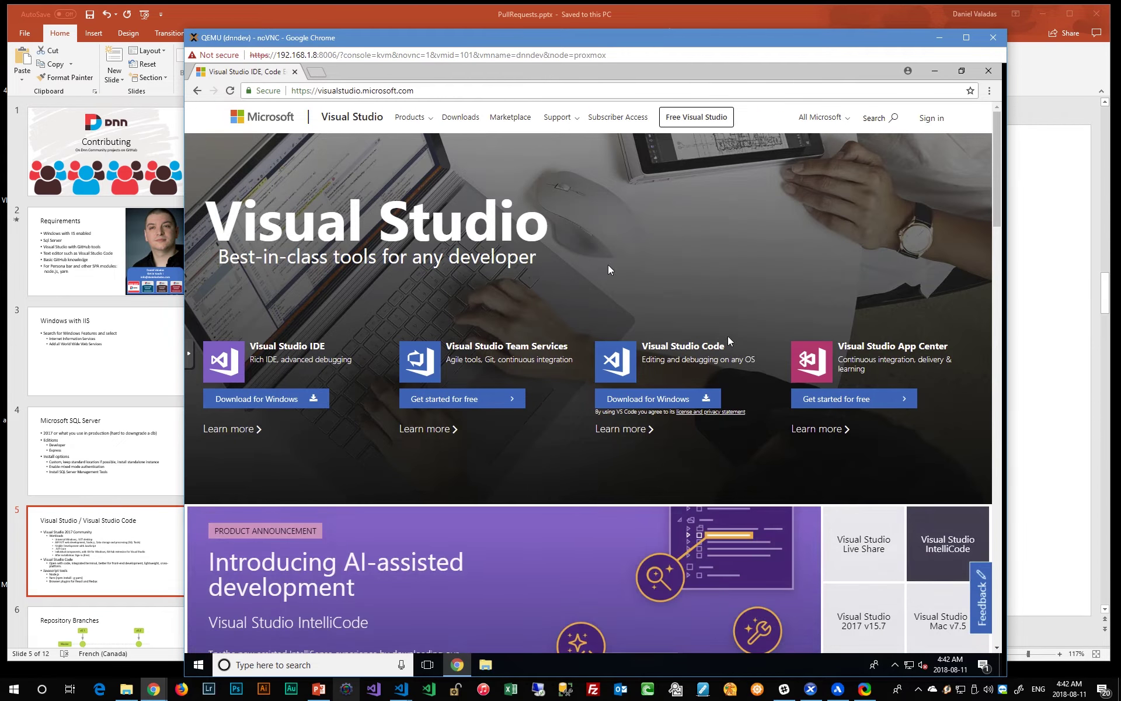
{"action": "left_click", "coordinate": [248, 400]}
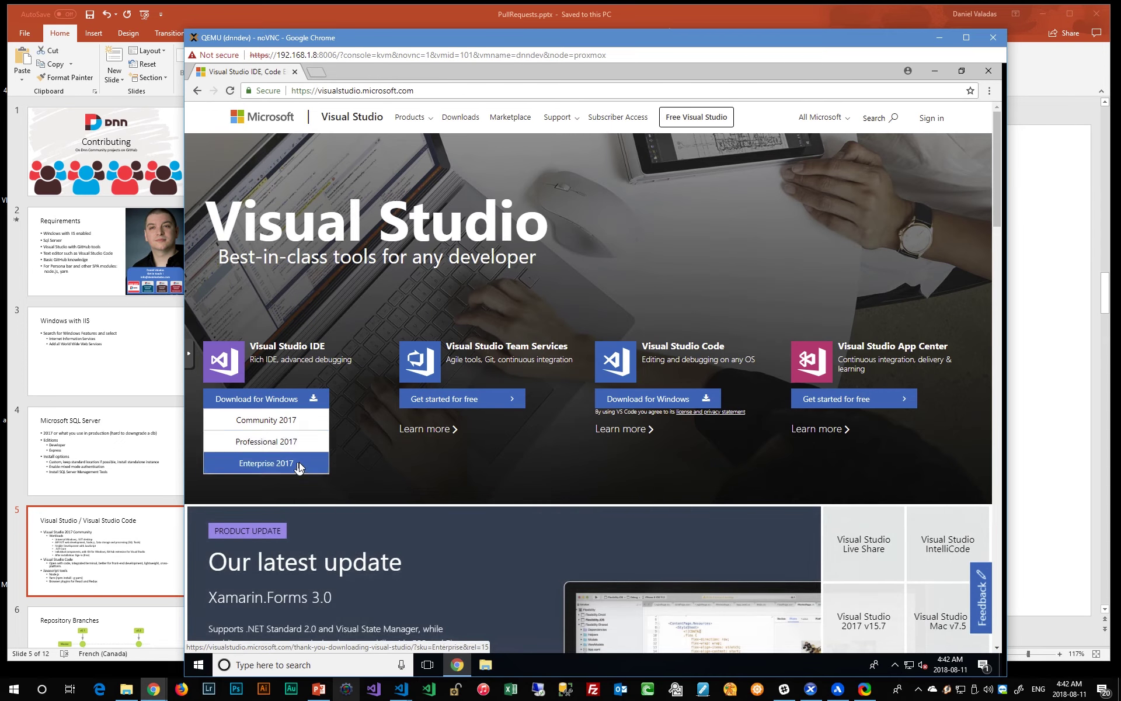
{"action": "left_click", "coordinate": [282, 423]}
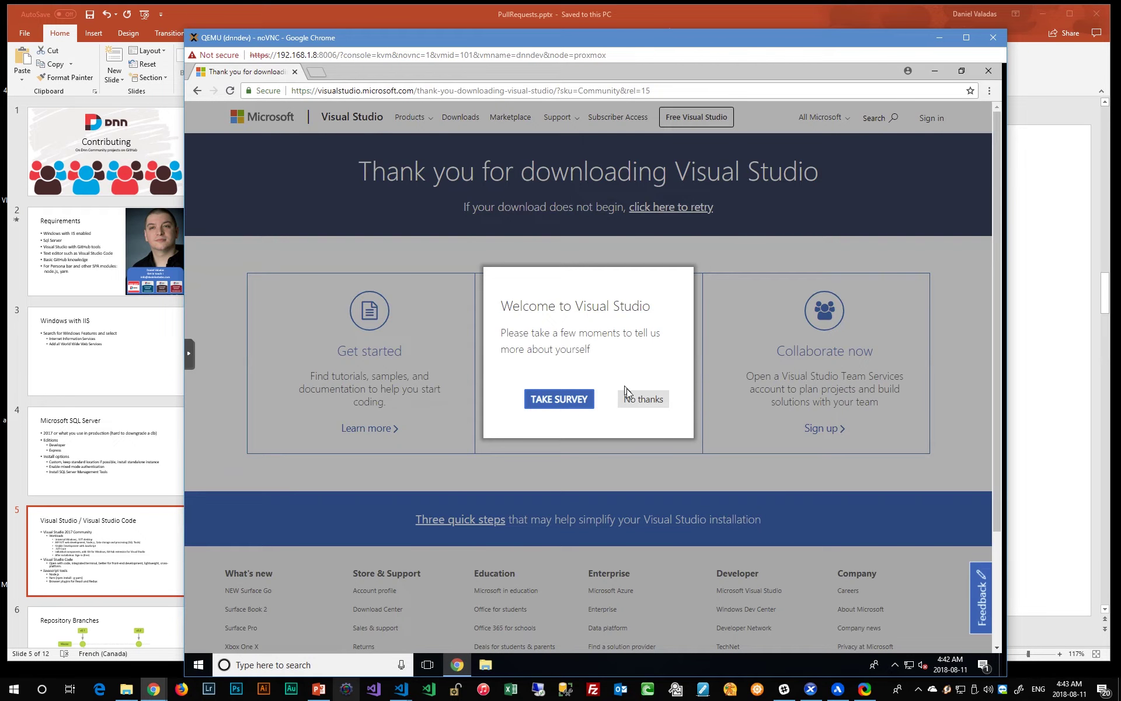
{"action": "left_click", "coordinate": [632, 397]}
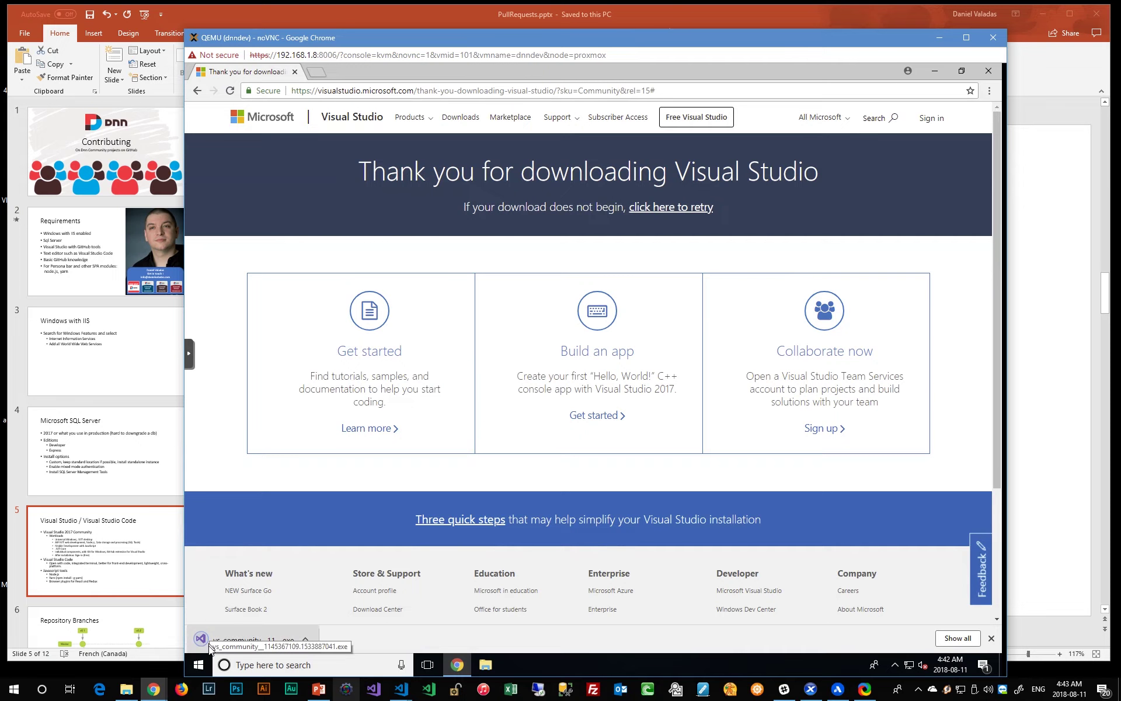
Step: Run the downloaded Visual Studio Community installer, allow it to make changes, and continue to the workload selection
{"action": "left_click", "coordinate": [246, 642]}
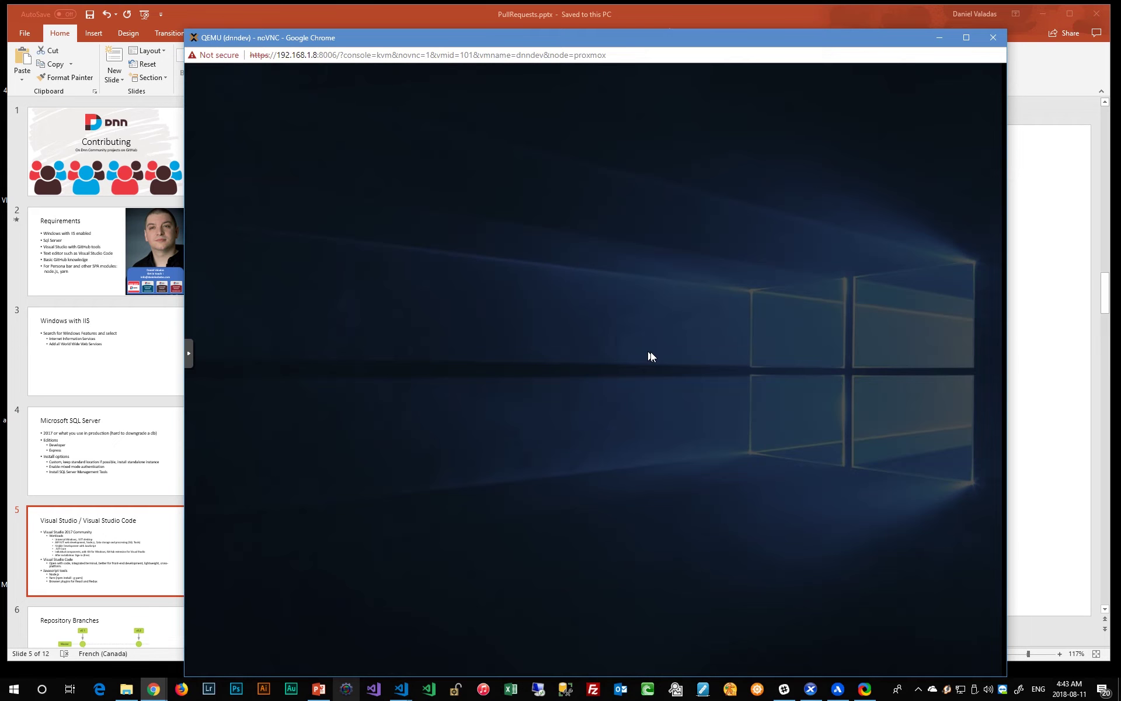
{"action": "left_click", "coordinate": [542, 451]}
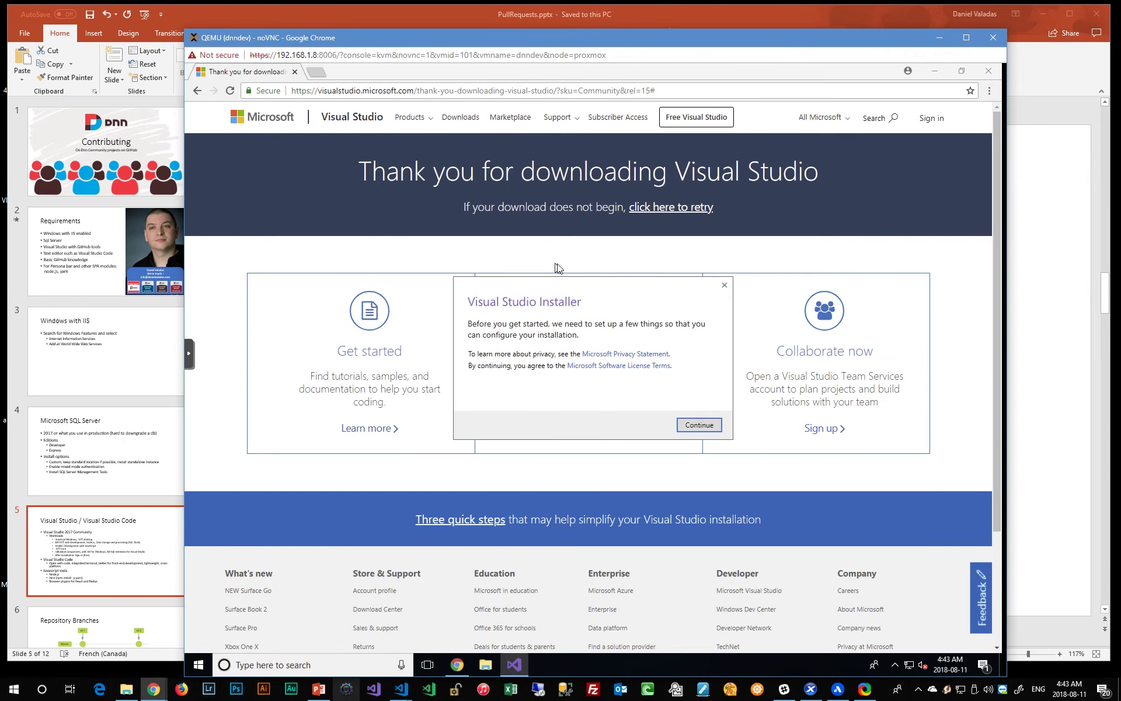
{"action": "left_click", "coordinate": [697, 425]}
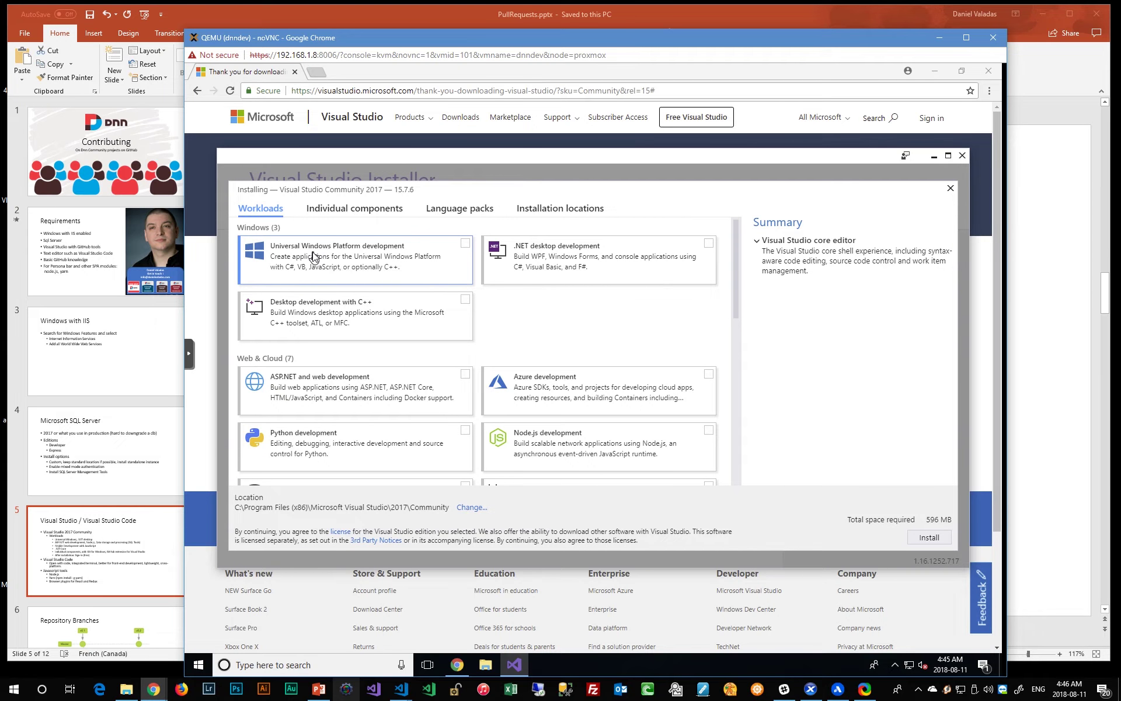
Step: Select the Universal Windows Platform, .NET desktop, ASP.NET and web, Node.js, and Data storage and processing workloads
{"action": "left_click", "coordinate": [434, 255]}
{"action": "left_click", "coordinate": [708, 244]}
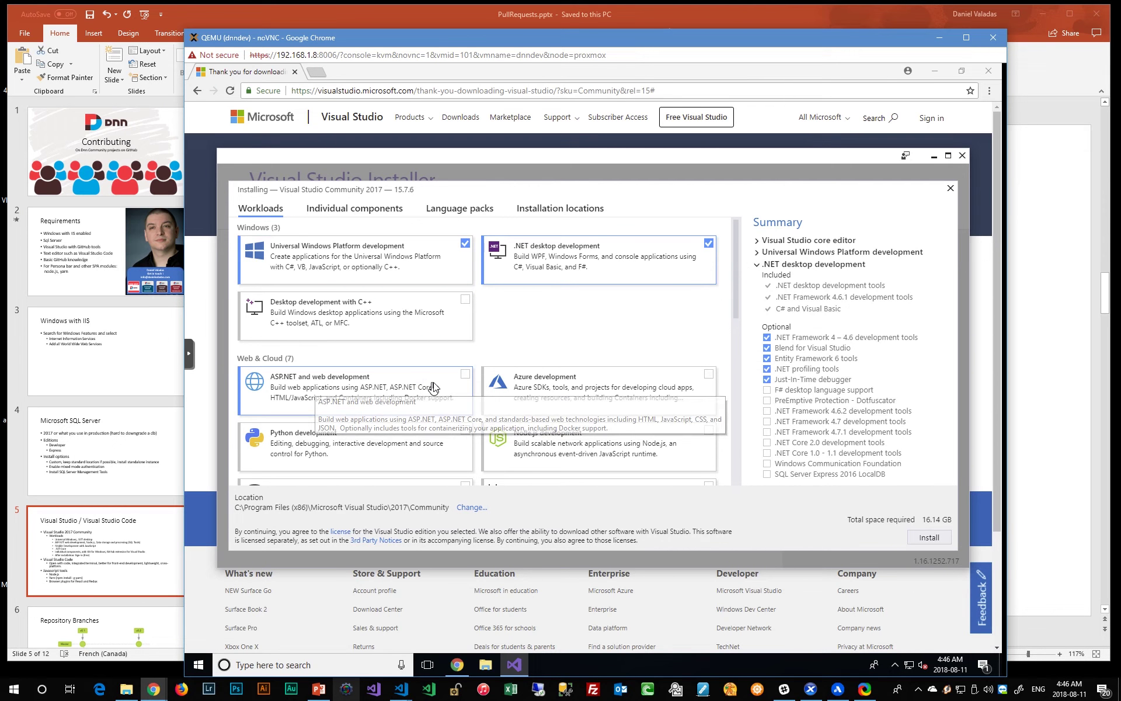
{"action": "left_click", "coordinate": [465, 375]}
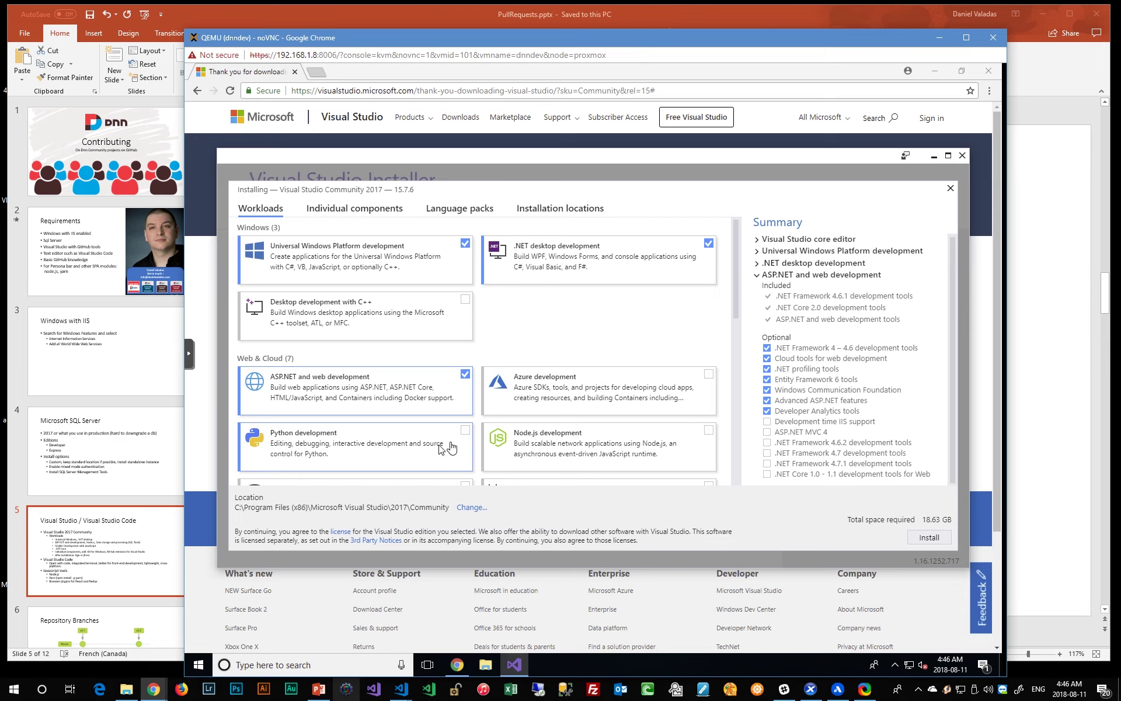
{"action": "left_click", "coordinate": [710, 430]}
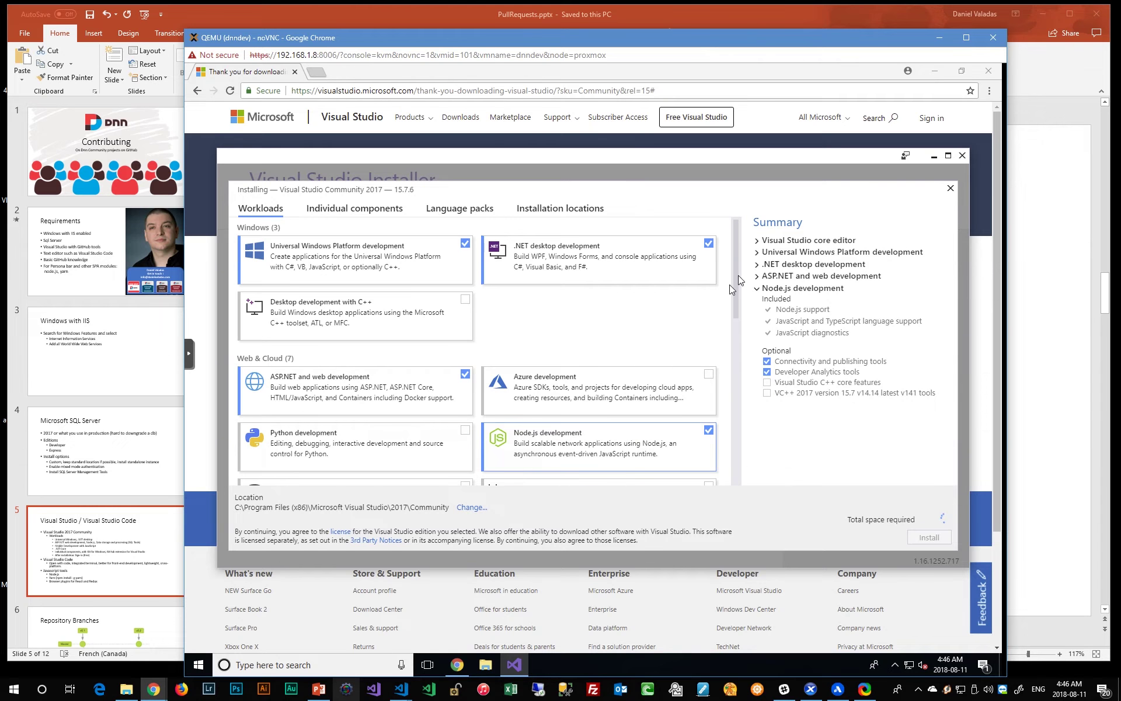
{"action": "scroll", "coordinate": [735, 273], "scroll_direction": "down", "scroll_amount": 5}
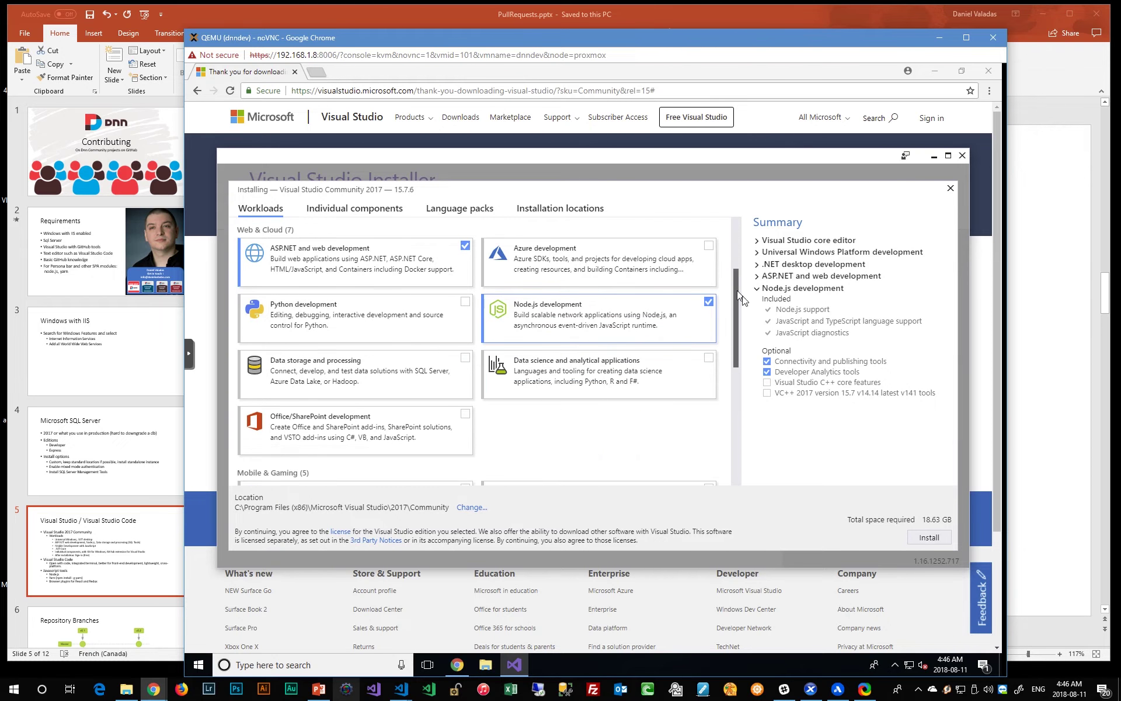
{"action": "scroll", "coordinate": [739, 297], "scroll_direction": "down", "scroll_amount": 2}
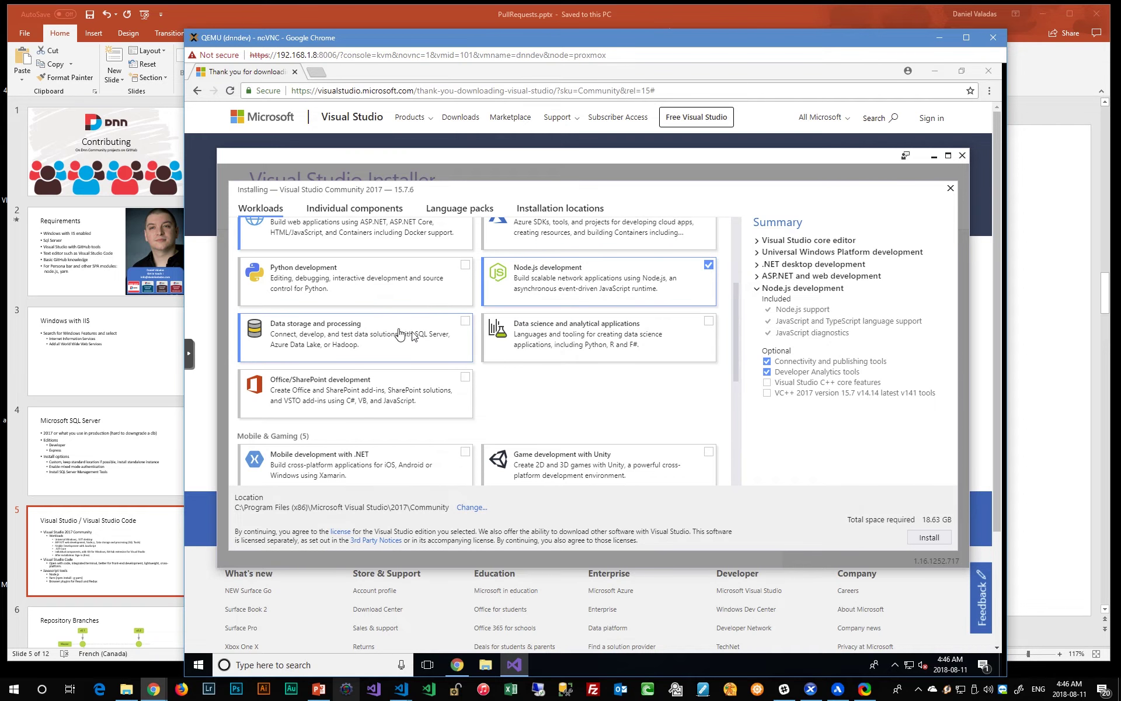
{"action": "left_click", "coordinate": [465, 323]}
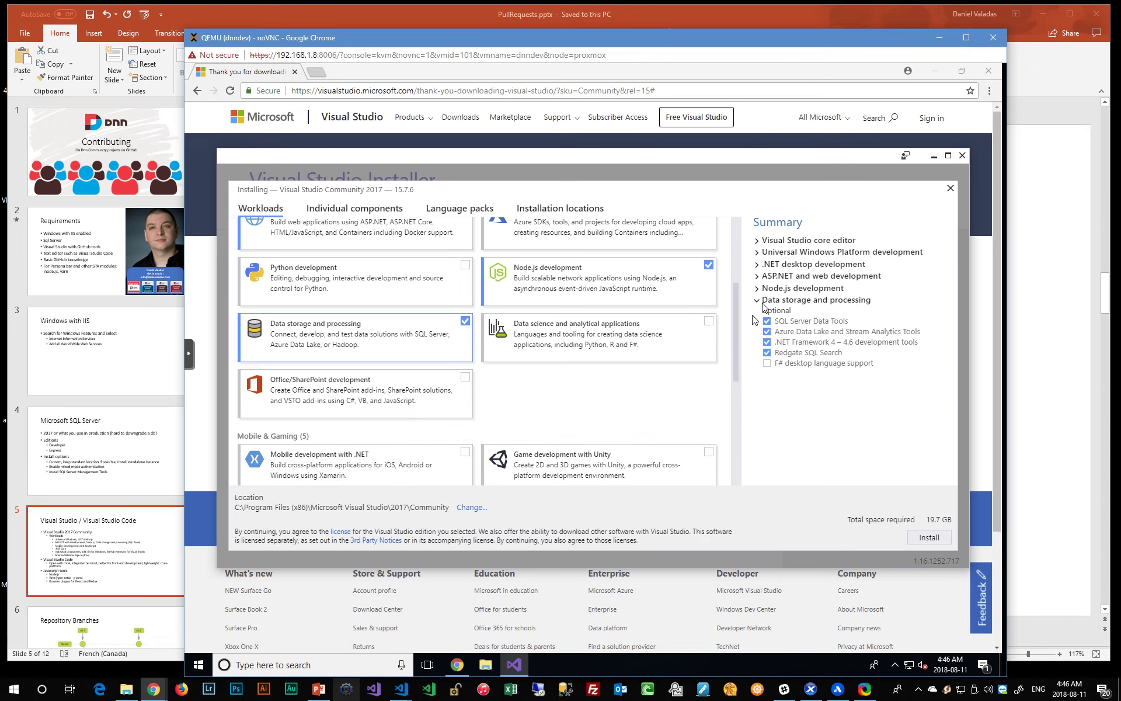
Step: Select the Mobile development with JavaScript and .NET Core cross-platform development workloads, leaving Mobile development with .NET out
{"action": "left_click_drag", "start_coordinate": [734, 302], "coordinate": [730, 375]}
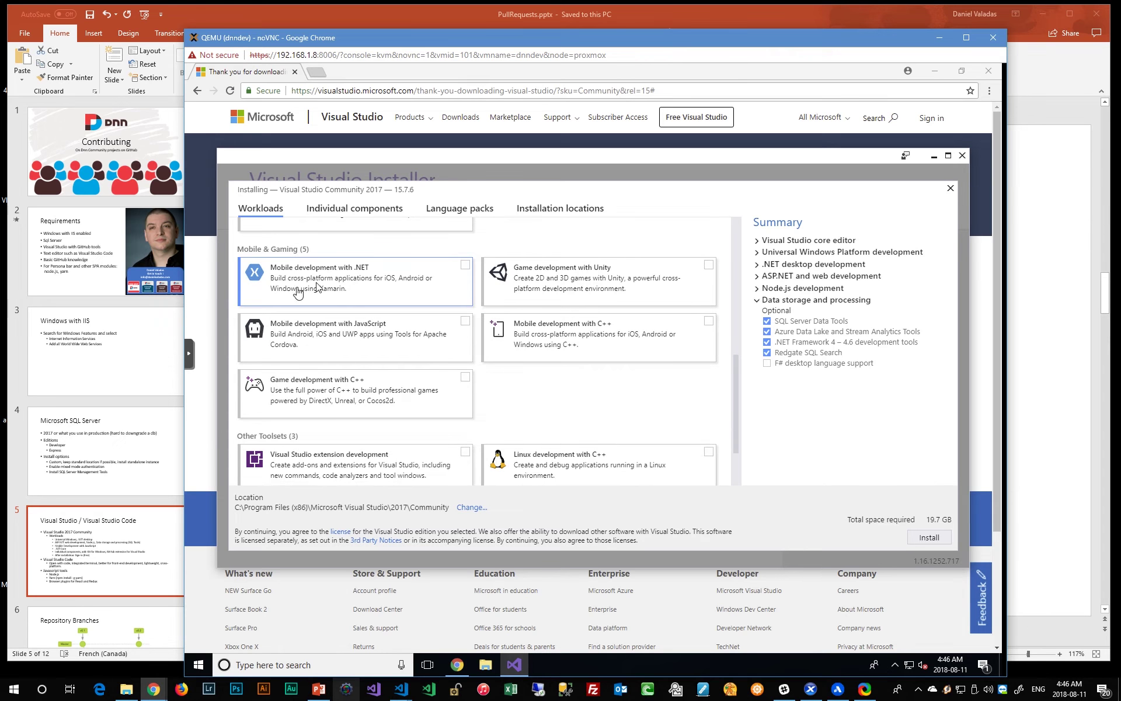
{"action": "left_click", "coordinate": [465, 269]}
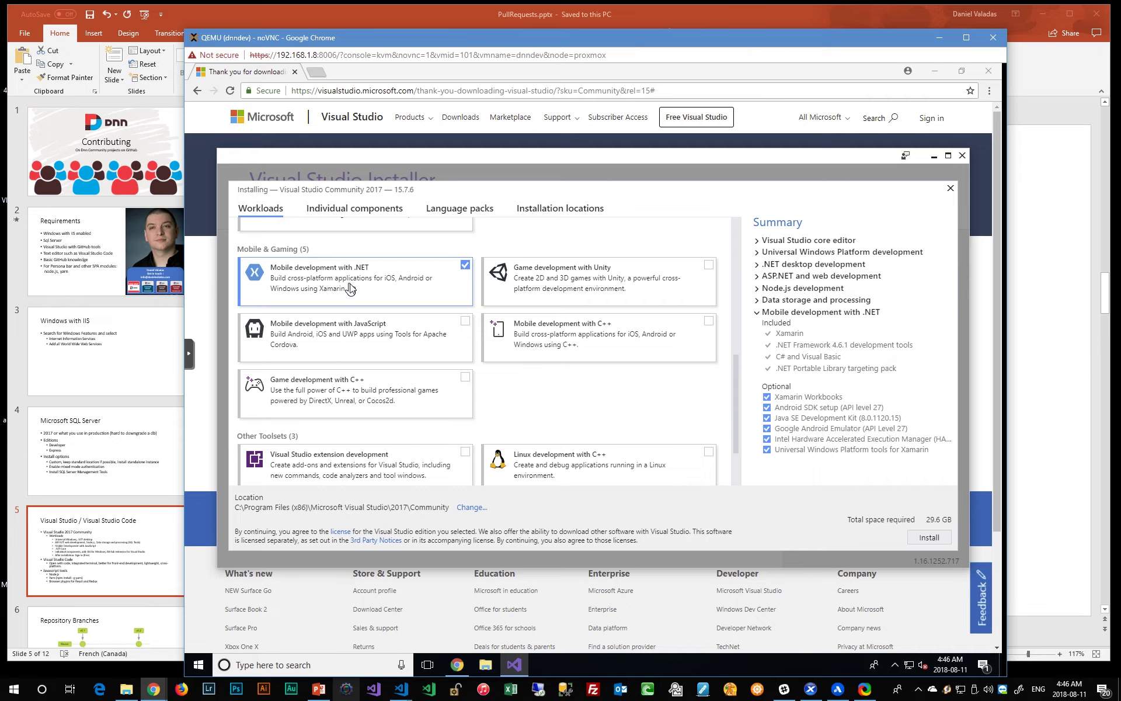
{"action": "left_click", "coordinate": [464, 265]}
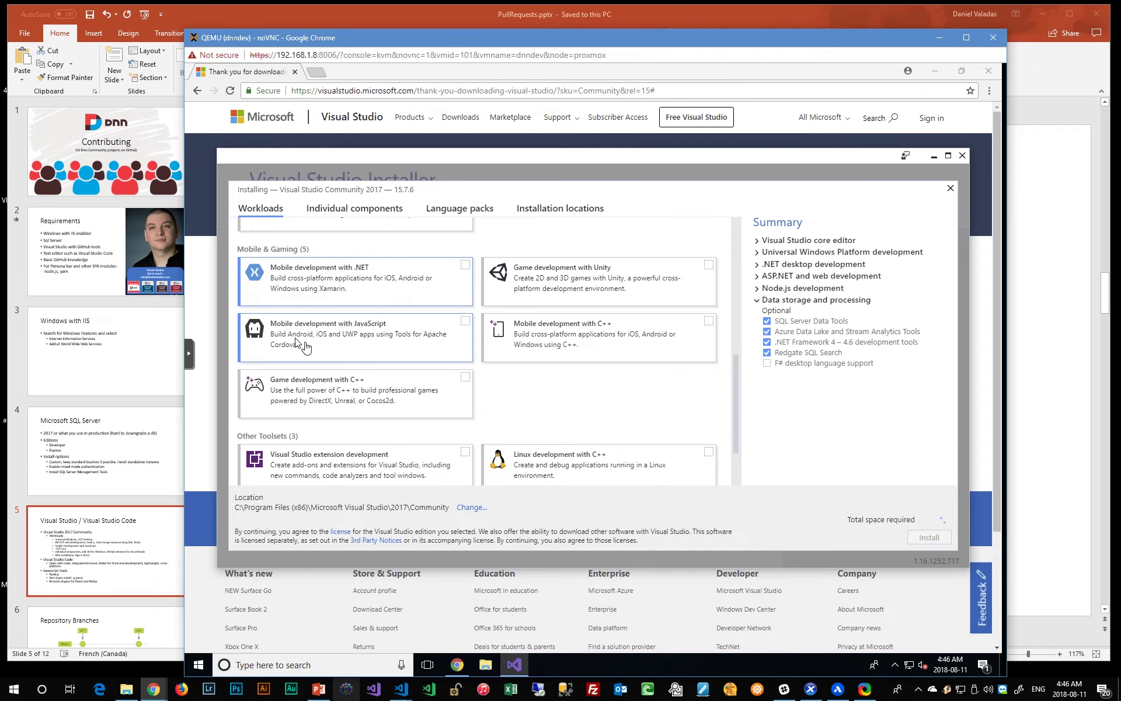
{"action": "left_click", "coordinate": [465, 322]}
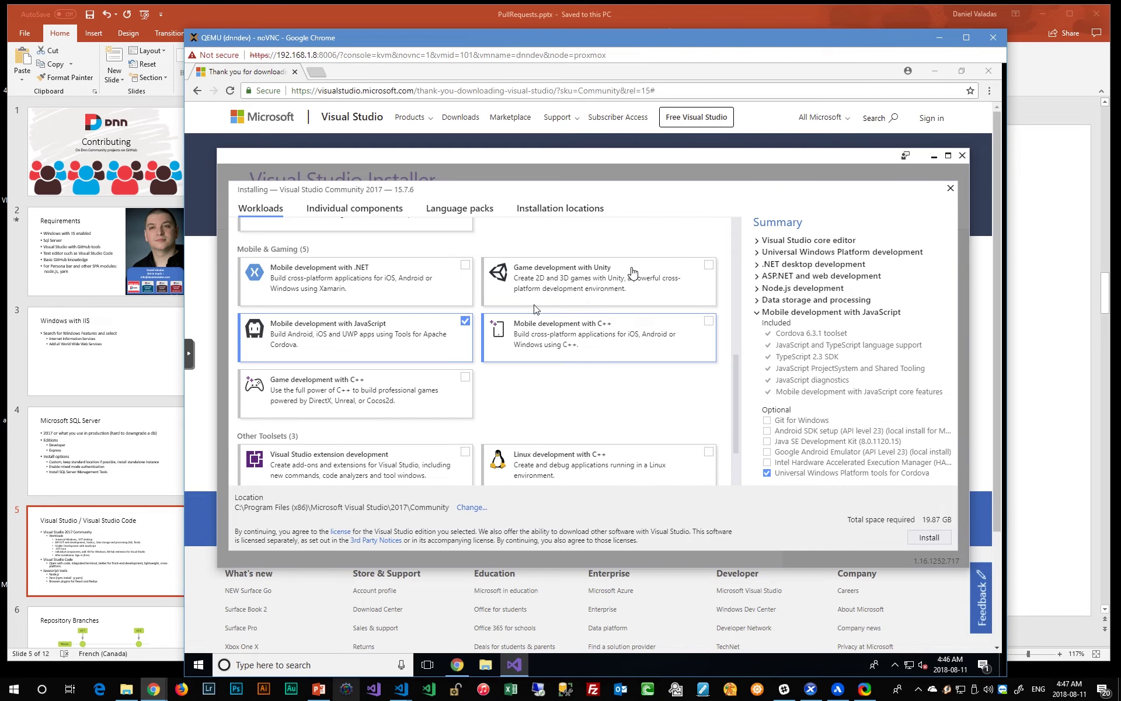
{"action": "left_click_drag", "start_coordinate": [734, 424], "coordinate": [734, 456]}
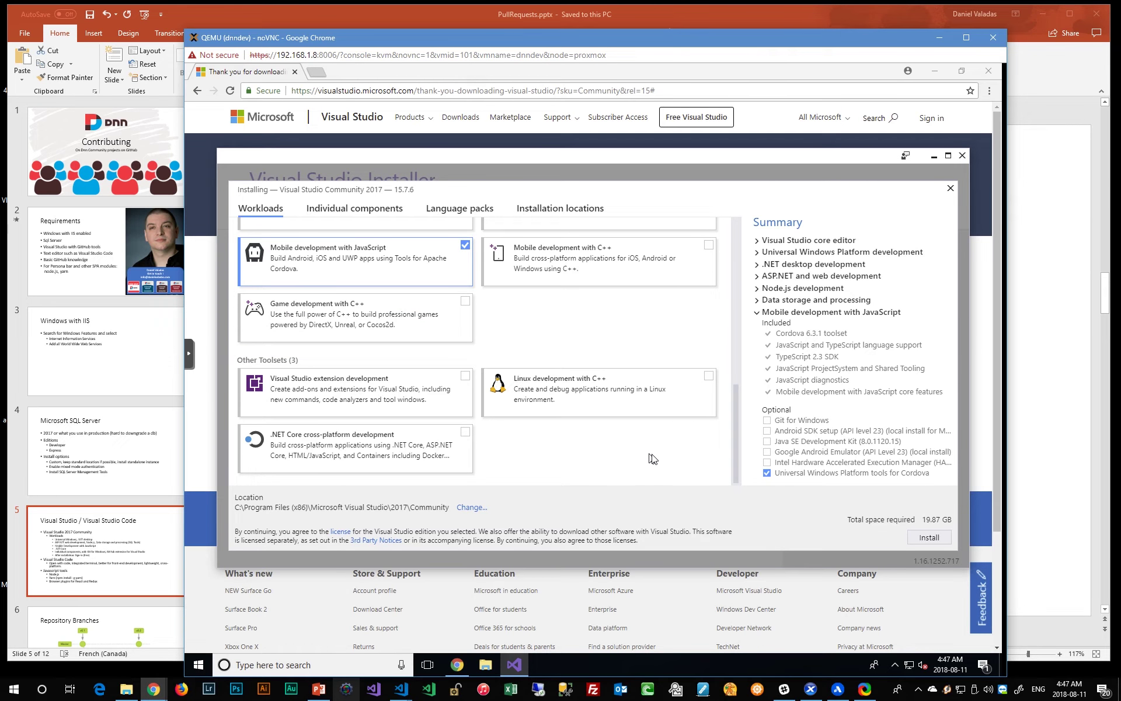
{"action": "left_click", "coordinate": [464, 444]}
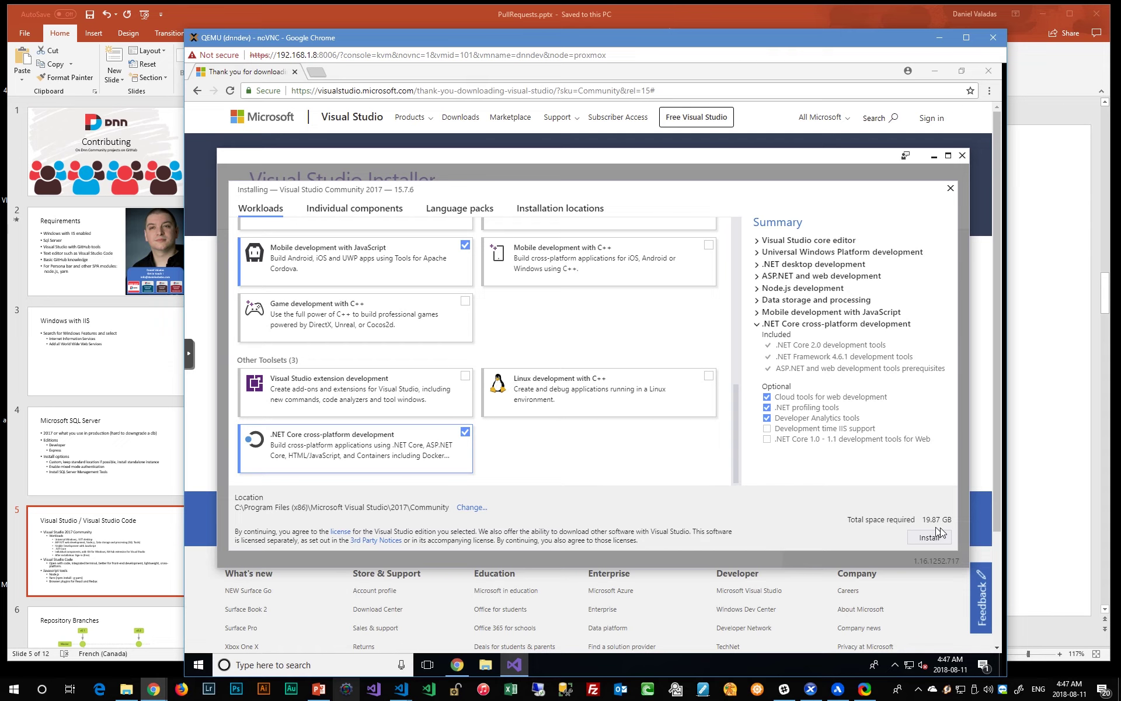
Step: Add Git for Windows and the GitHub extension for Visual Studio from the code tools among the individual components
{"action": "left_click", "coordinate": [355, 216]}
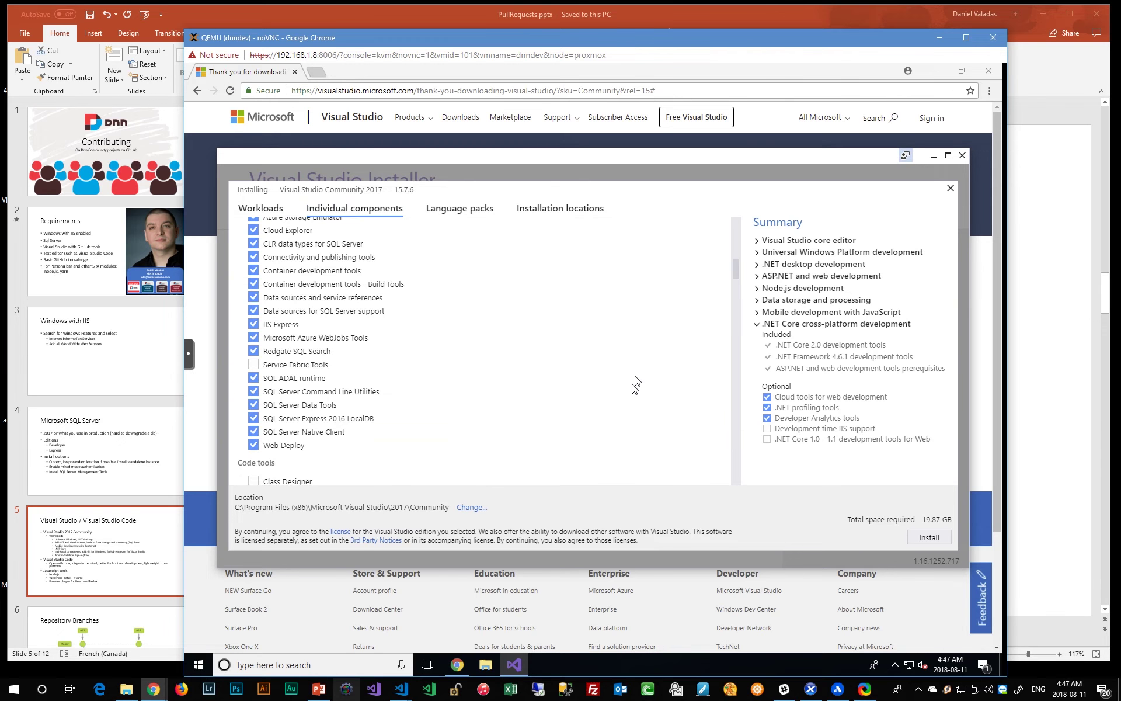
{"action": "scroll", "coordinate": [491, 345], "scroll_direction": "up", "scroll_amount": 10}
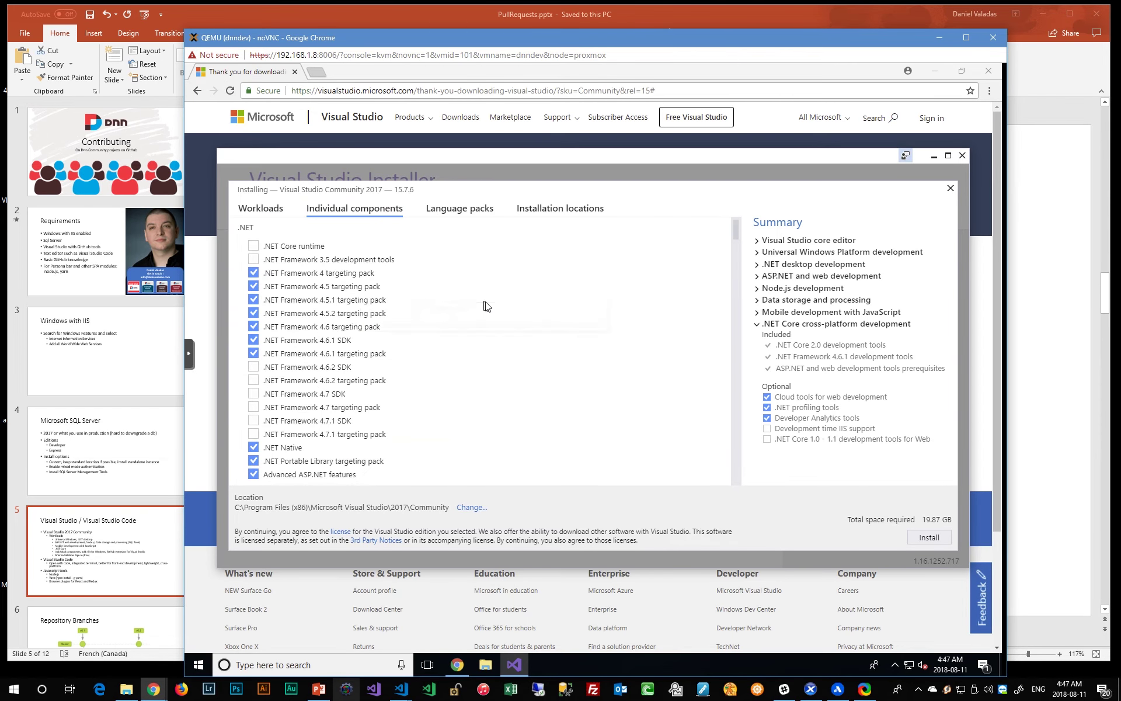
{"action": "scroll", "coordinate": [461, 315], "scroll_direction": "down", "scroll_amount": 4}
{"action": "scroll", "coordinate": [461, 317], "scroll_direction": "down", "scroll_amount": 9}
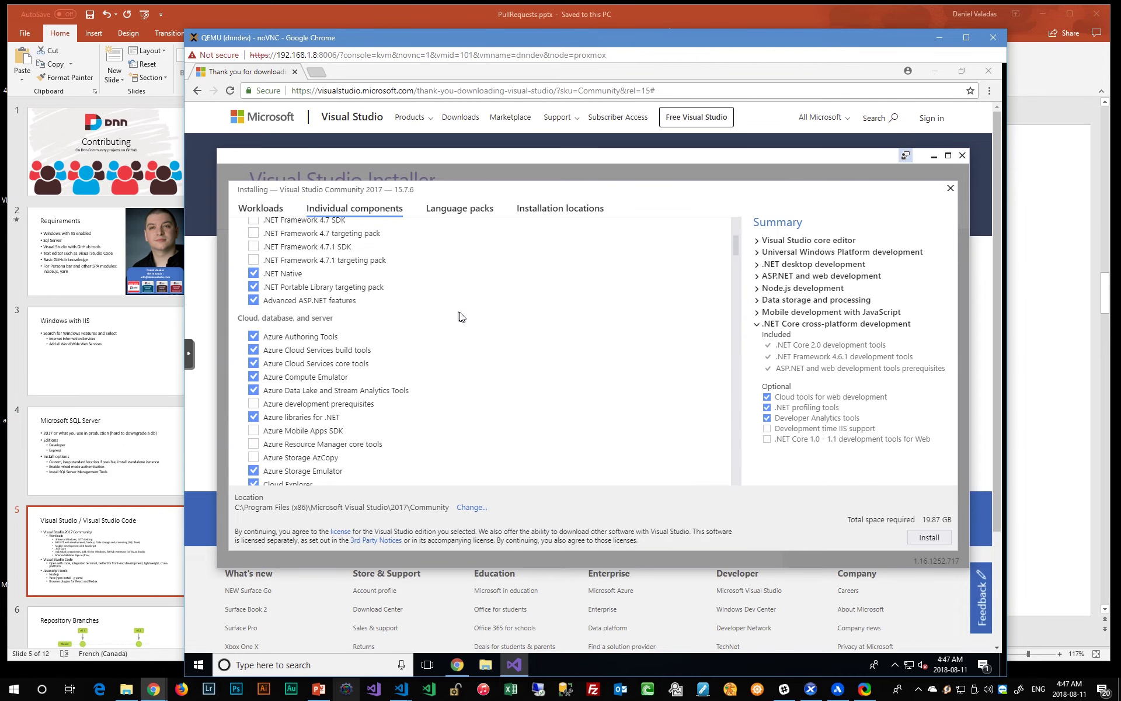
{"action": "scroll", "coordinate": [461, 316], "scroll_direction": "down", "scroll_amount": 4}
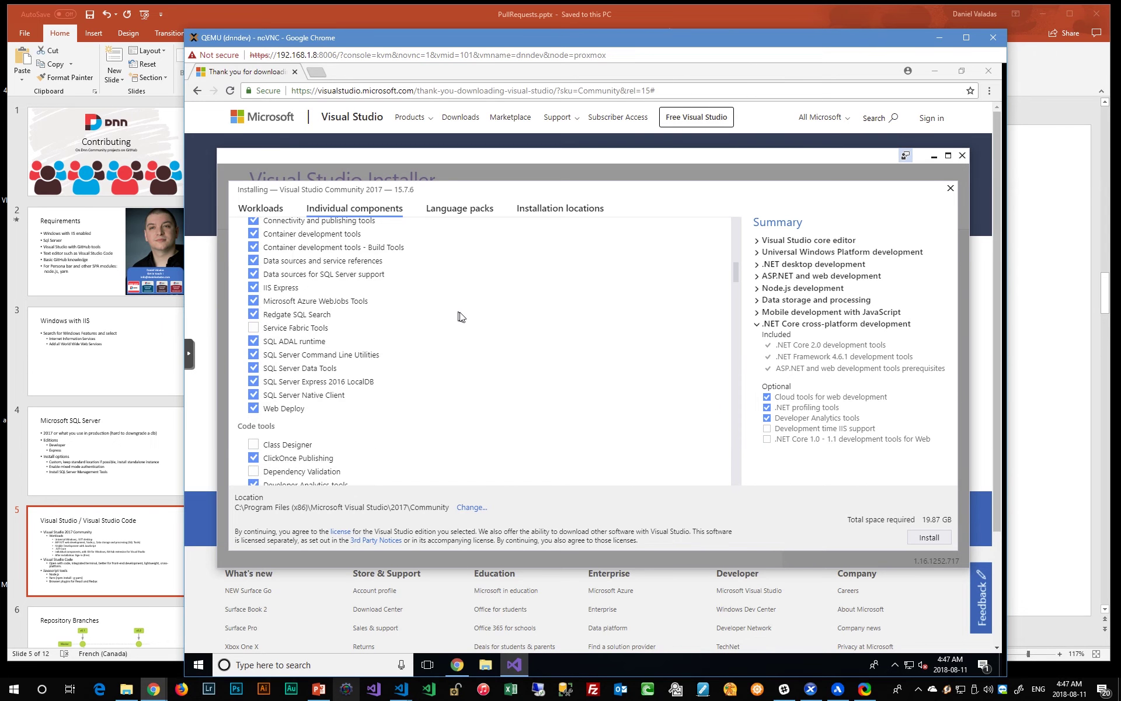
{"action": "scroll", "coordinate": [462, 317], "scroll_direction": "down", "scroll_amount": 4}
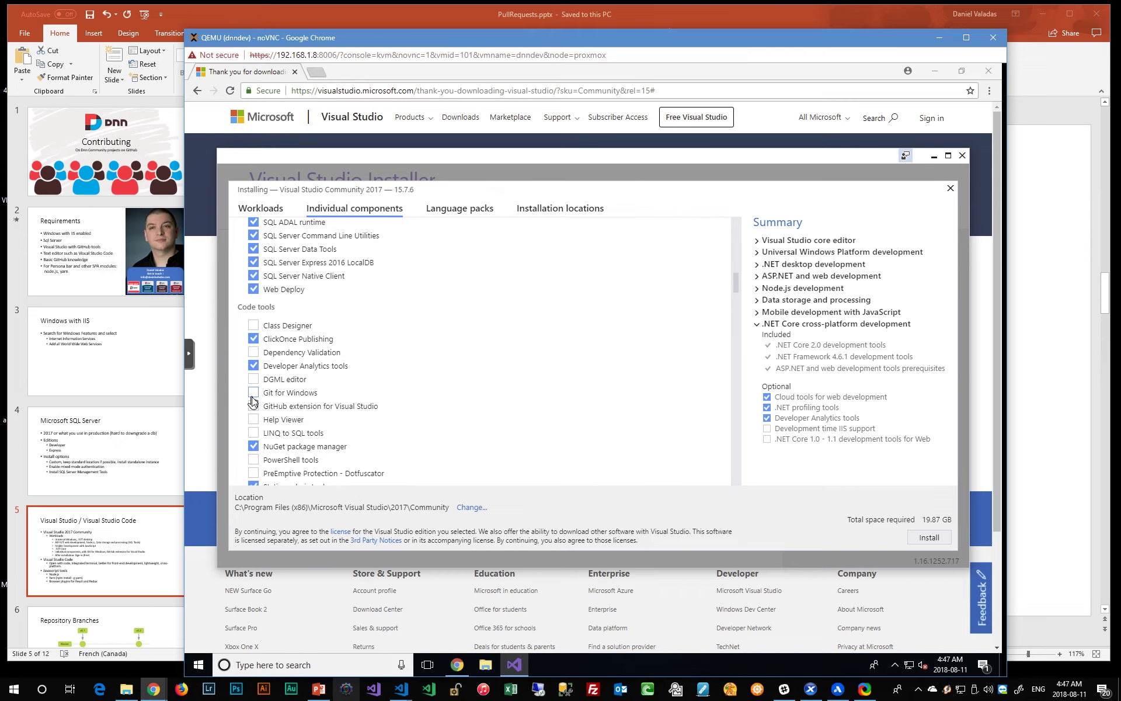
{"action": "left_click", "coordinate": [253, 392]}
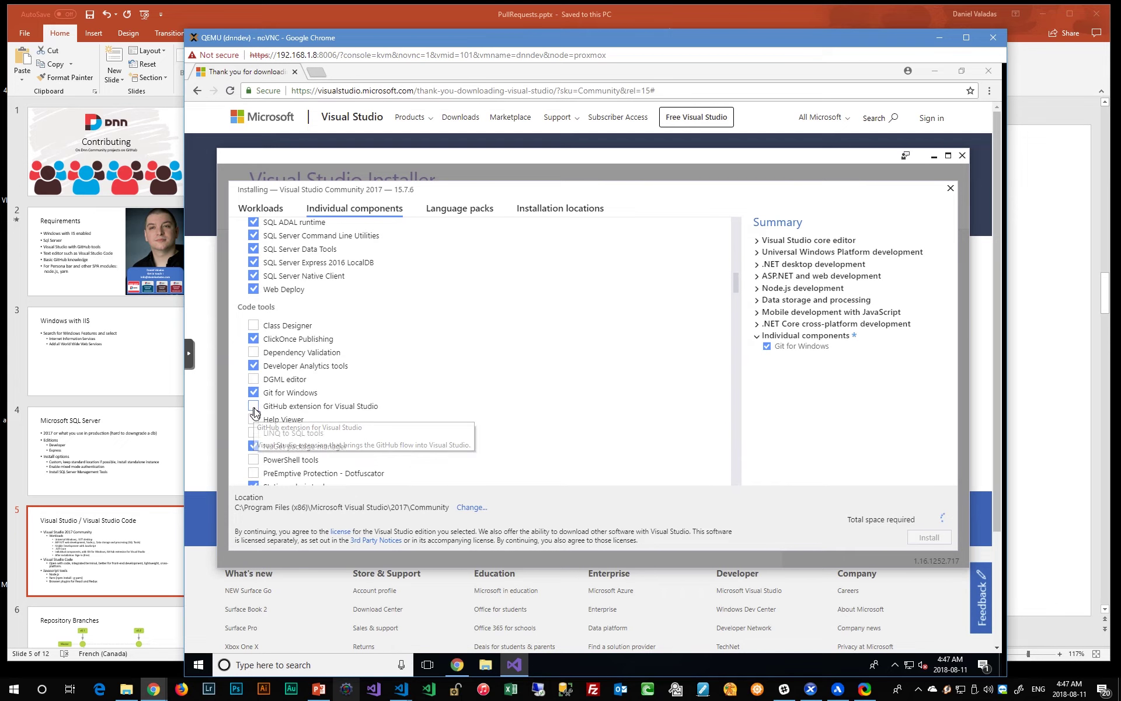
{"action": "left_click", "coordinate": [253, 406]}
Step: Review the remaining individual components, from code tools and compilers through debugging, emulators and SDKs down to the end of the list
{"action": "scroll", "coordinate": [480, 409], "scroll_direction": "down", "scroll_amount": 4}
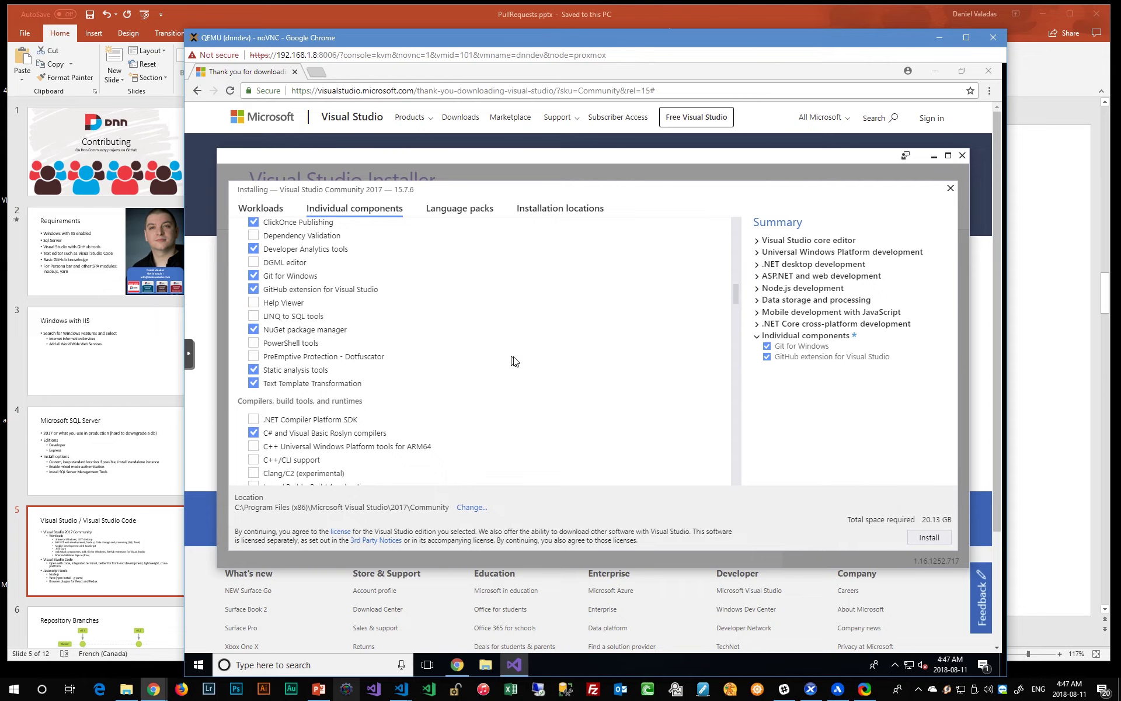
{"action": "scroll", "coordinate": [514, 361], "scroll_direction": "down", "scroll_amount": 4}
{"action": "scroll", "coordinate": [514, 360], "scroll_direction": "down", "scroll_amount": 2}
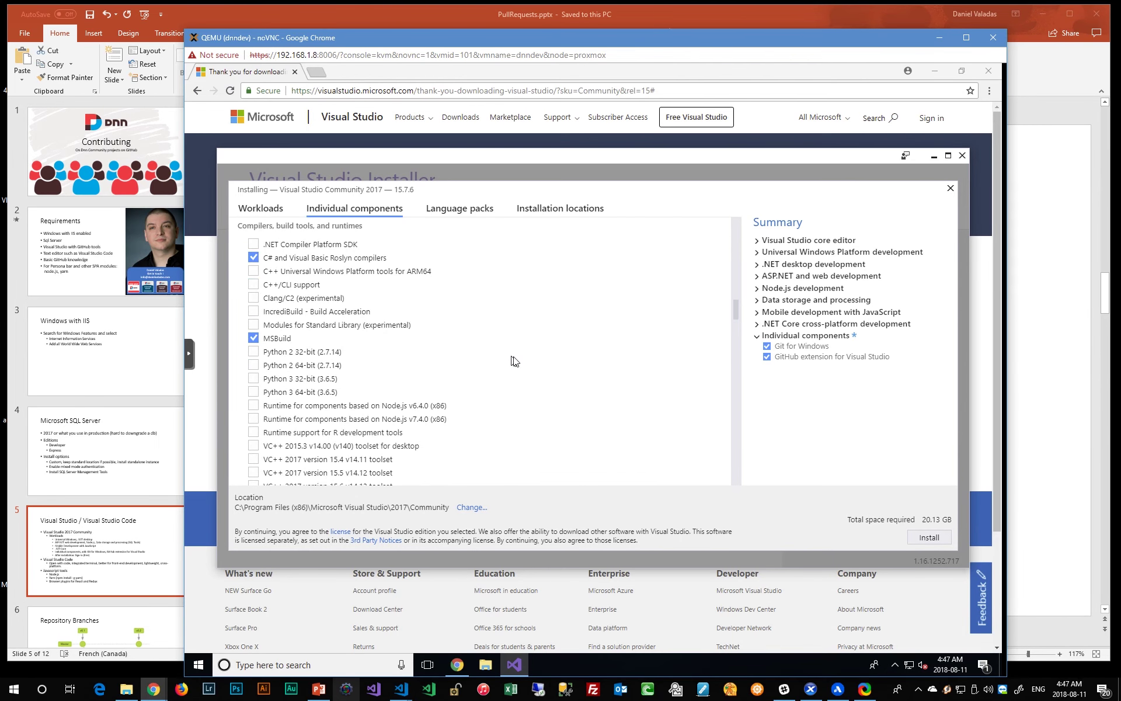
{"action": "scroll", "coordinate": [514, 360], "scroll_direction": "down", "scroll_amount": 2}
{"action": "scroll", "coordinate": [513, 361], "scroll_direction": "down", "scroll_amount": 2}
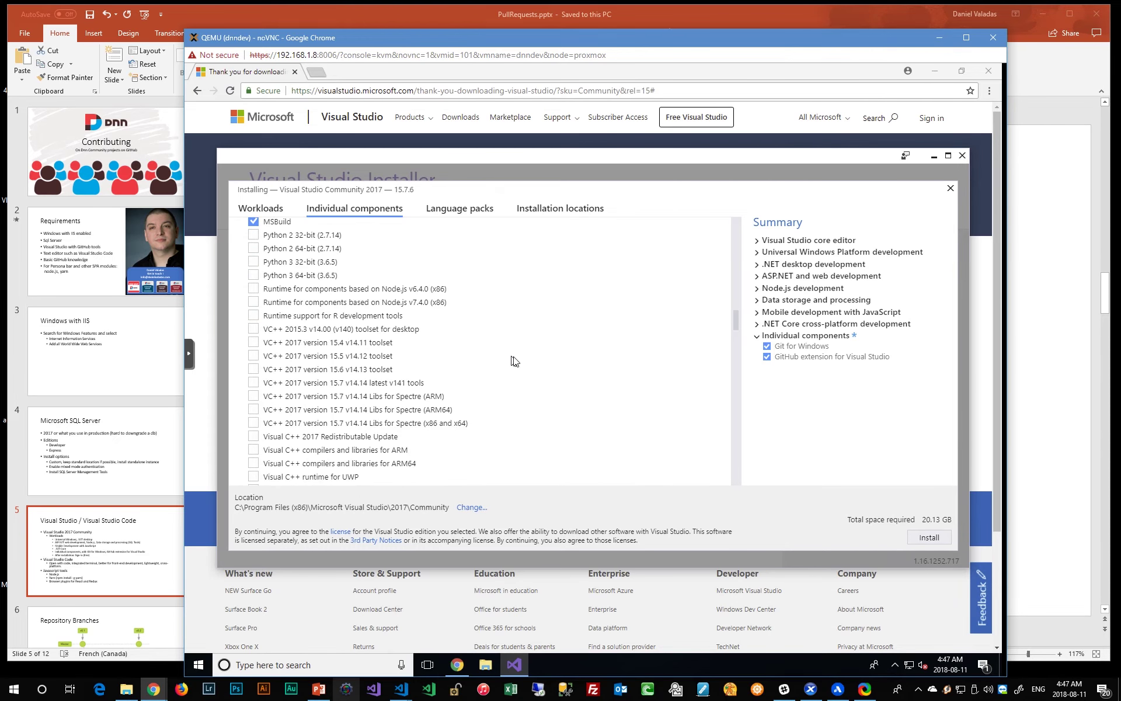
{"action": "scroll", "coordinate": [514, 361], "scroll_direction": "down", "scroll_amount": 2}
{"action": "scroll", "coordinate": [514, 361], "scroll_direction": "down", "scroll_amount": 6}
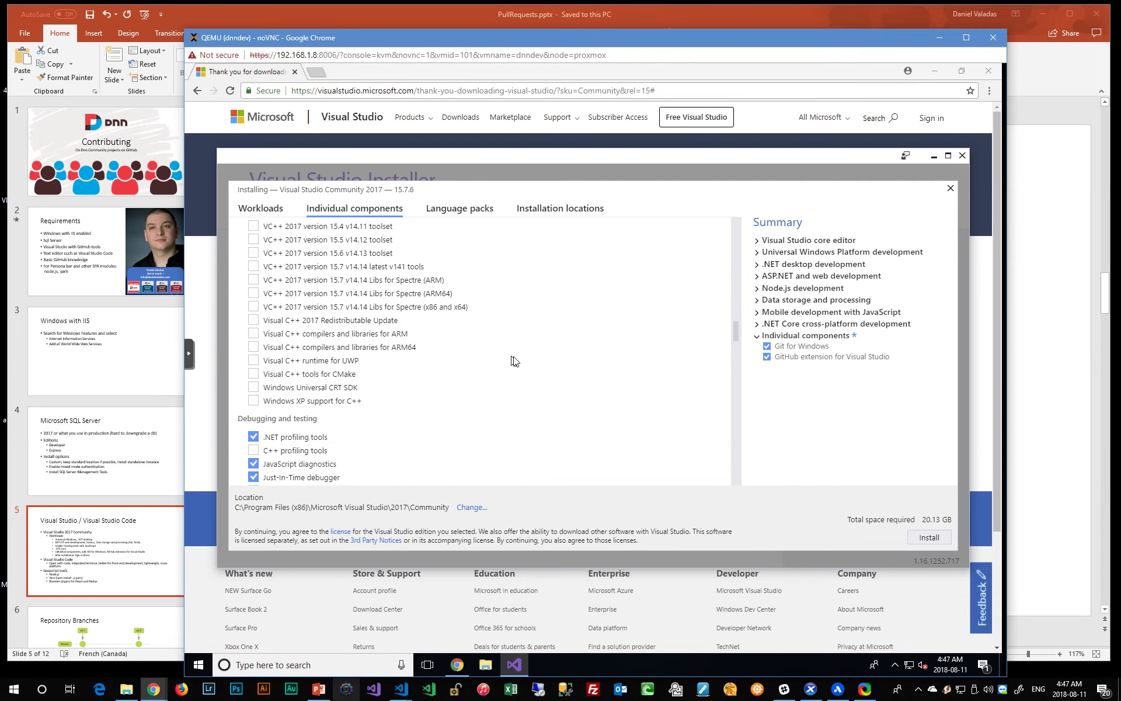
{"action": "scroll", "coordinate": [514, 361], "scroll_direction": "down", "scroll_amount": 6}
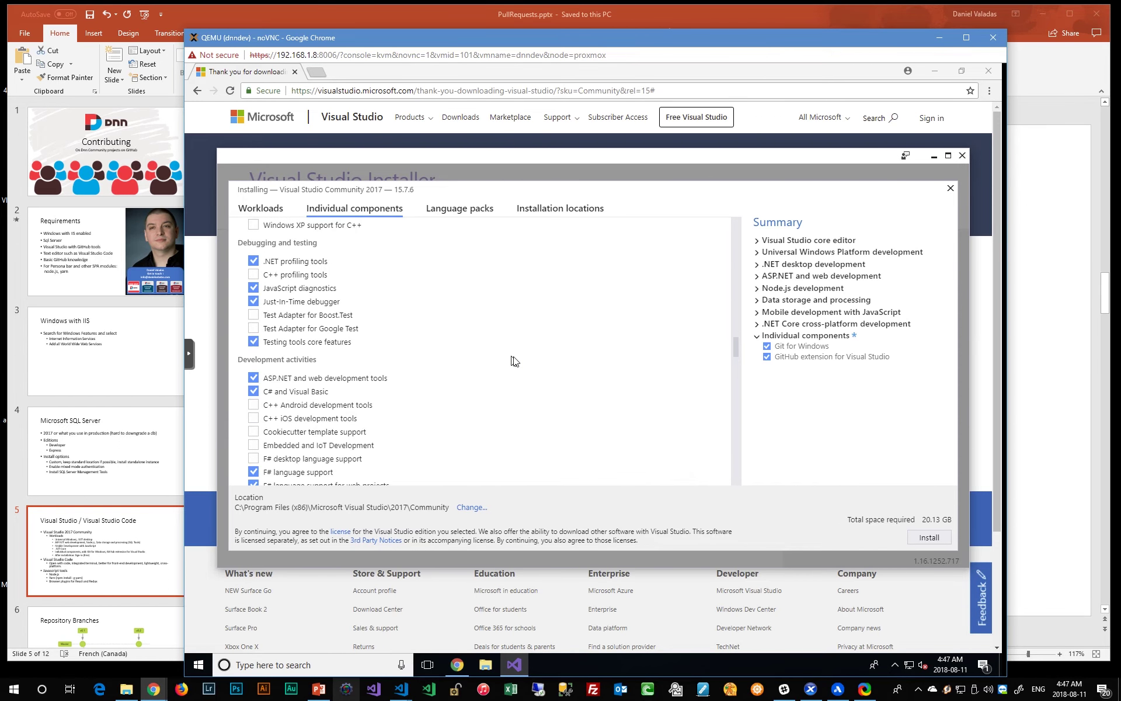
{"action": "scroll", "coordinate": [514, 361], "scroll_direction": "down", "scroll_amount": 8}
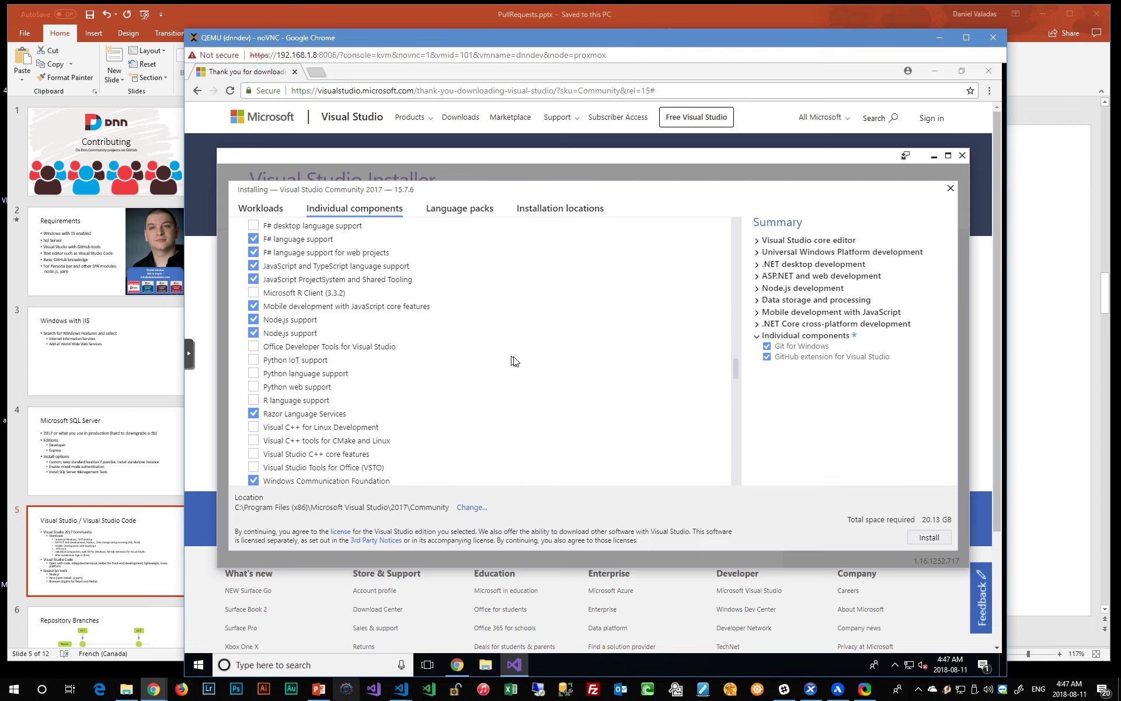
{"action": "scroll", "coordinate": [514, 361], "scroll_direction": "down", "scroll_amount": 4}
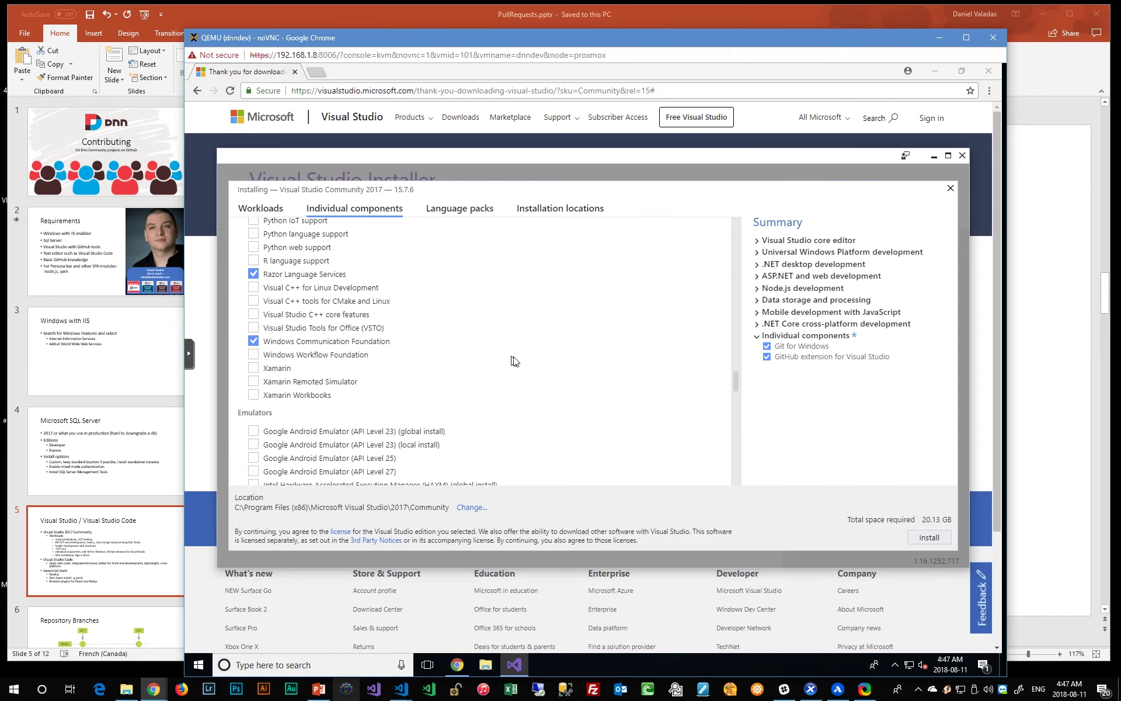
{"action": "scroll", "coordinate": [514, 361], "scroll_direction": "down", "scroll_amount": 2}
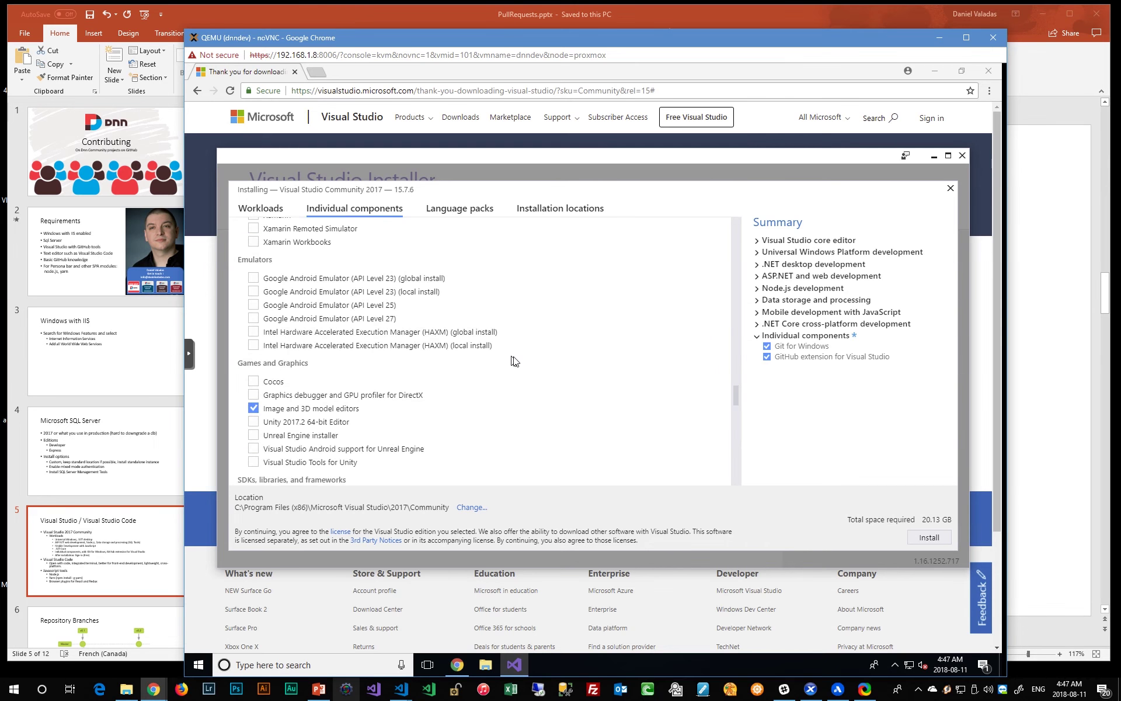
{"action": "scroll", "coordinate": [514, 361], "scroll_direction": "down", "scroll_amount": 2}
{"action": "scroll", "coordinate": [514, 361], "scroll_direction": "up", "scroll_amount": 2}
{"action": "scroll", "coordinate": [616, 365], "scroll_direction": "down", "scroll_amount": 2}
{"action": "scroll", "coordinate": [615, 366], "scroll_direction": "down", "scroll_amount": 6}
{"action": "scroll", "coordinate": [615, 365], "scroll_direction": "down", "scroll_amount": 10}
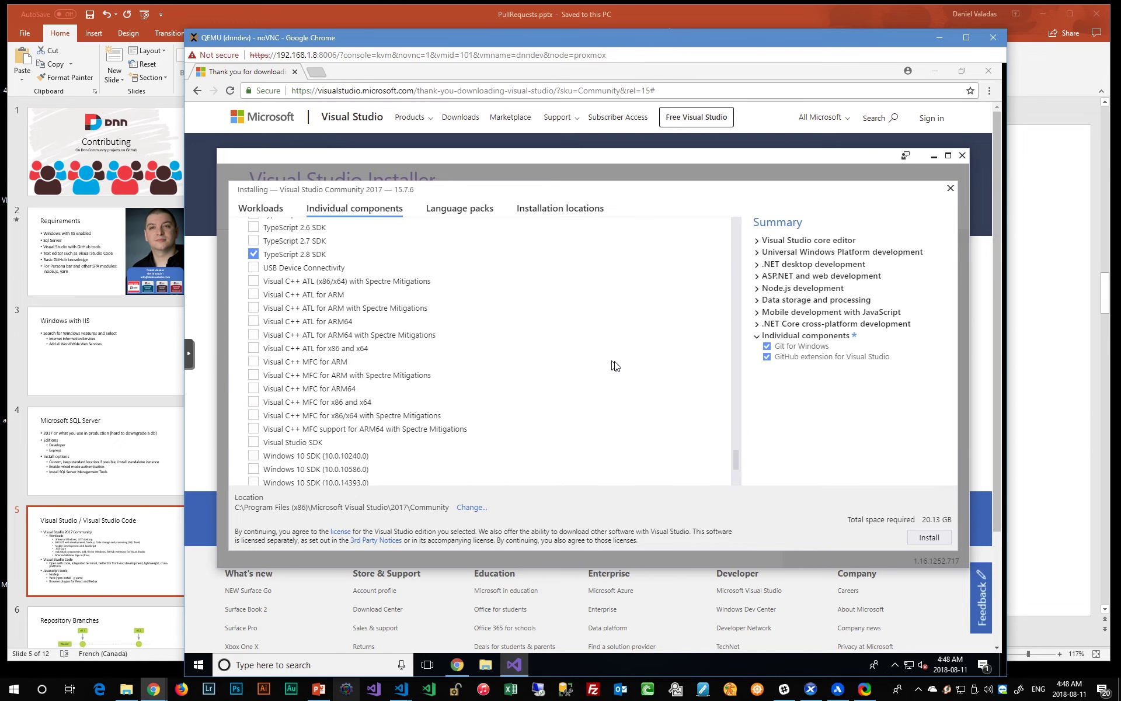
{"action": "scroll", "coordinate": [615, 366], "scroll_direction": "up", "scroll_amount": 3}
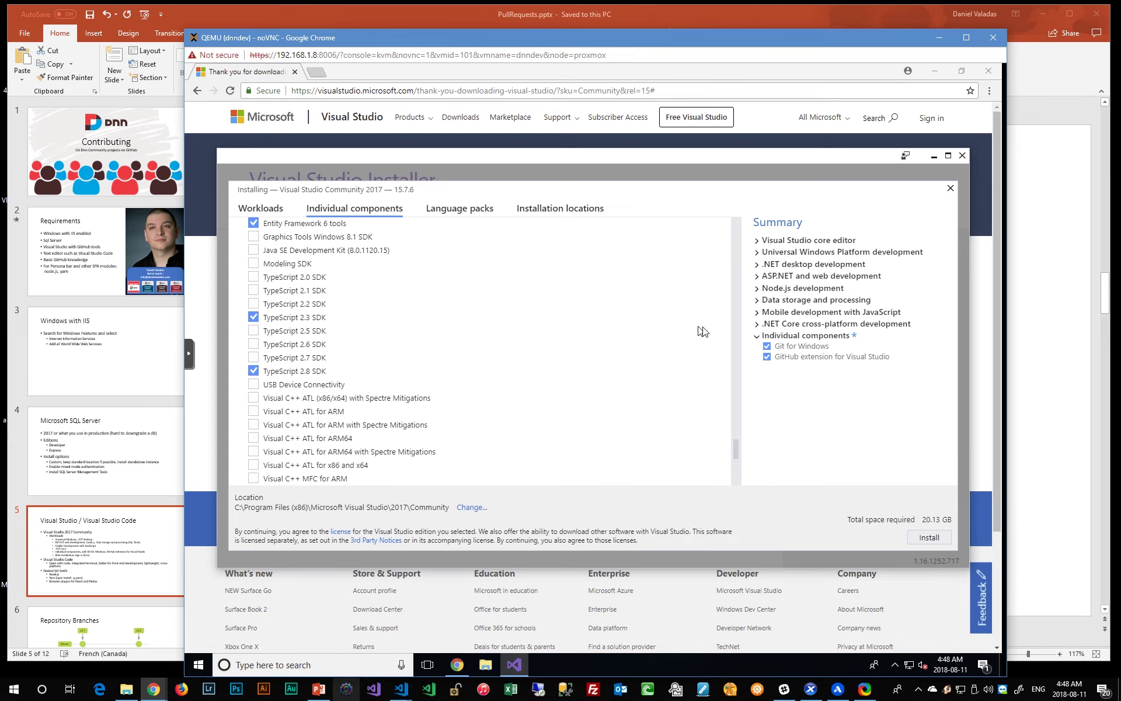
{"action": "scroll", "coordinate": [668, 326], "scroll_direction": "down", "scroll_amount": 5}
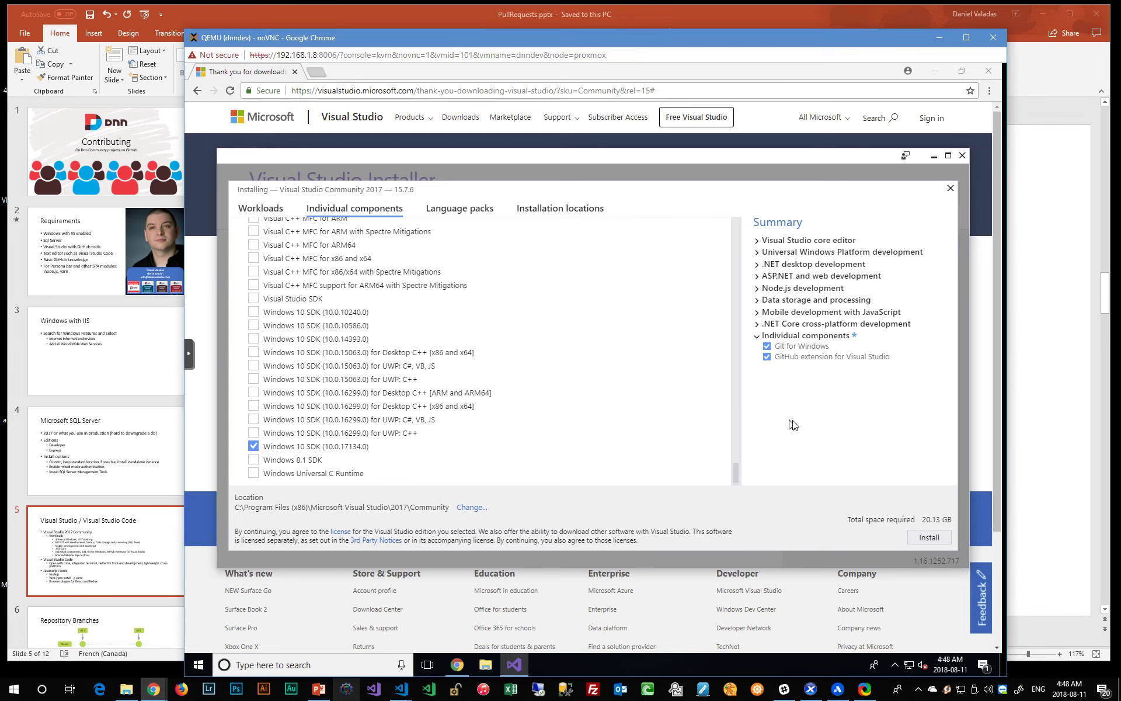
Step: Leave the Visual Studio Community 2017 setup without installing, close the Visual Studio Installer, and go back one page in the browser
{"action": "left_click", "coordinate": [951, 191]}
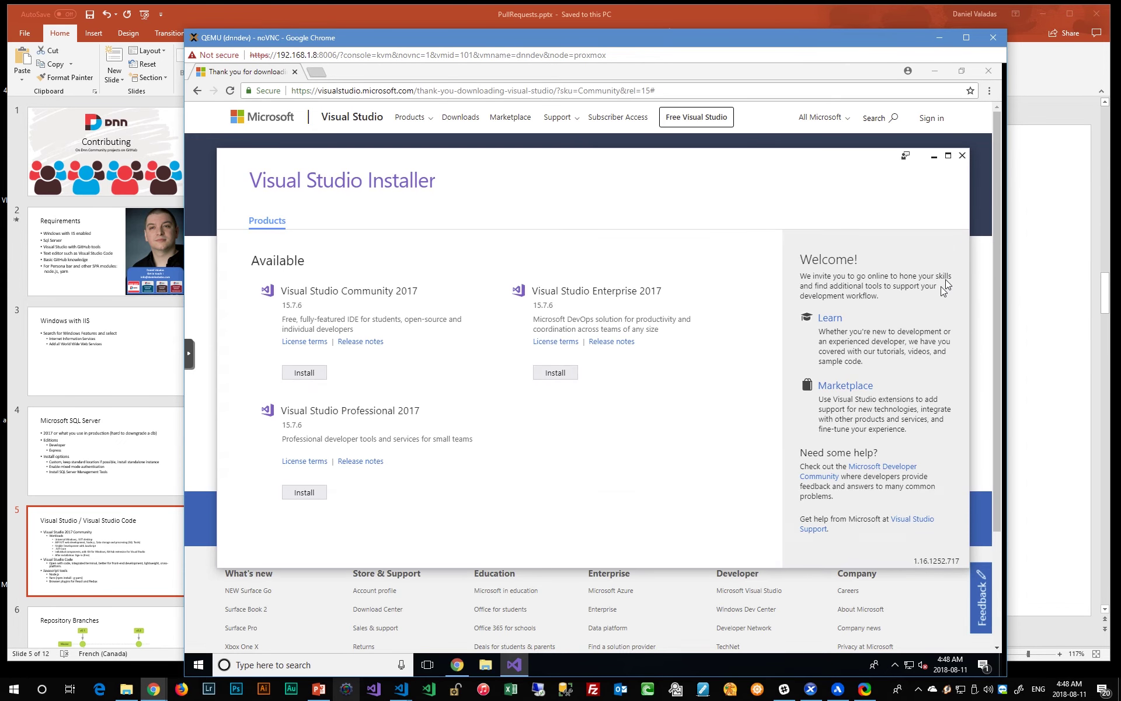
{"action": "left_click", "coordinate": [960, 158]}
{"action": "left_click", "coordinate": [197, 91]}
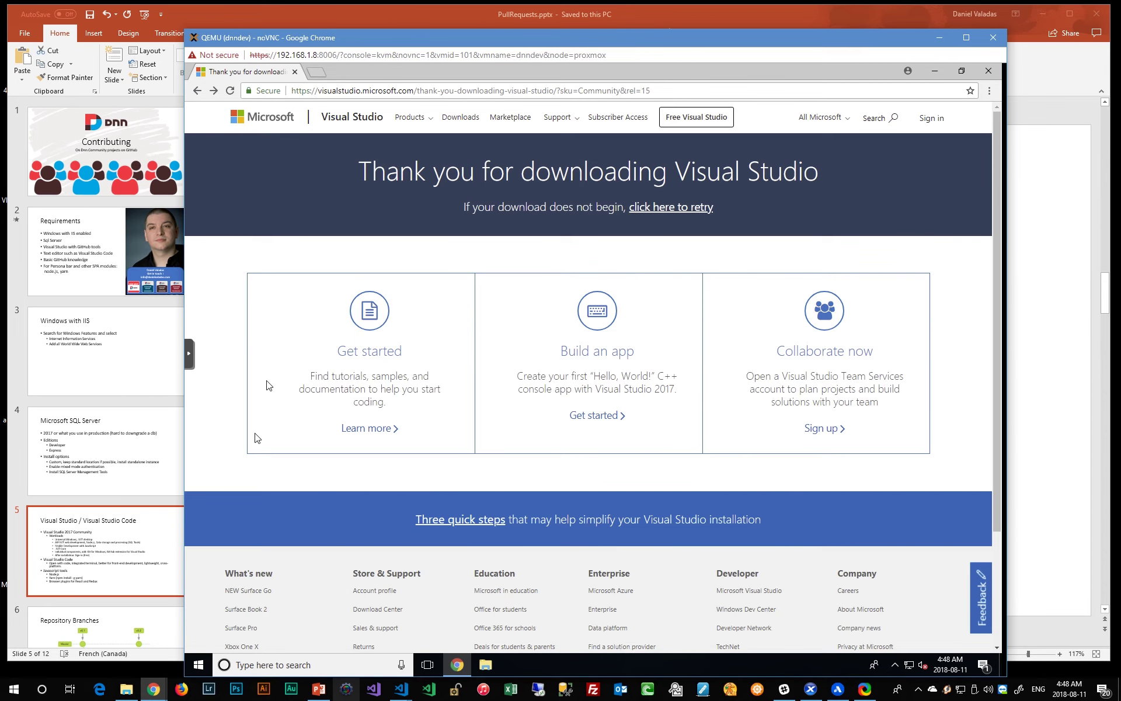
Step: Switch to the PowerPoint slide and highlight "integrated terminal" and "better for front-end development" in the Visual Studio Code notes
{"action": "left_click", "coordinate": [140, 549]}
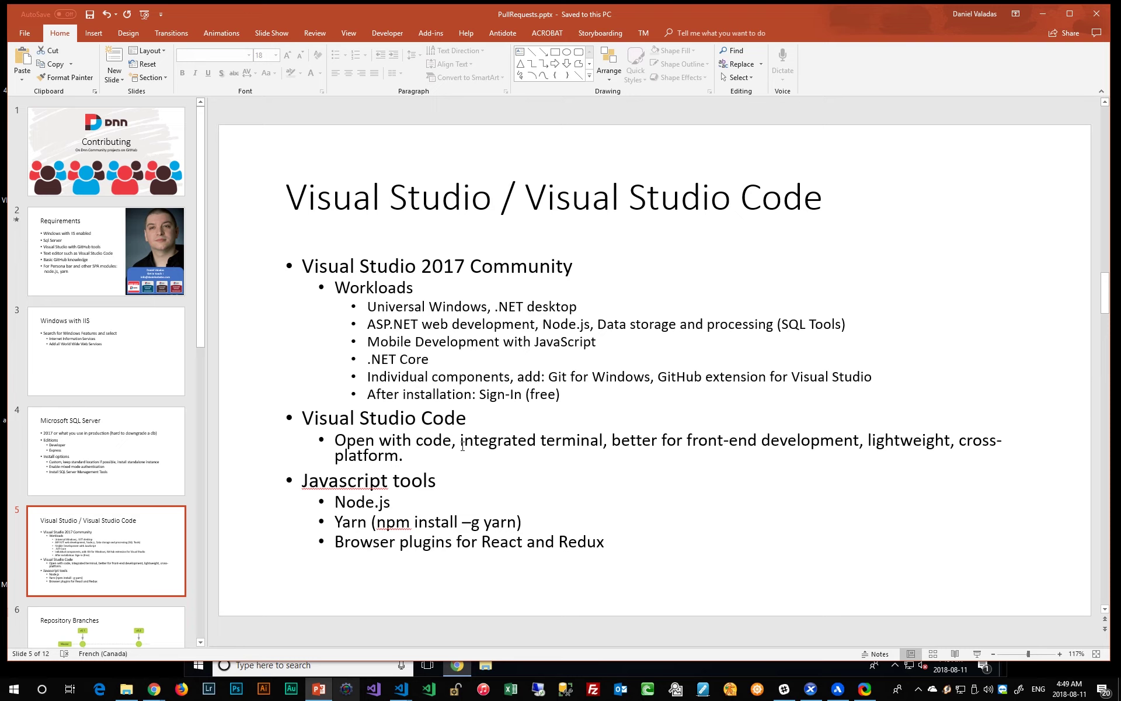
{"action": "left_click_drag", "start_coordinate": [460, 444], "coordinate": [603, 443]}
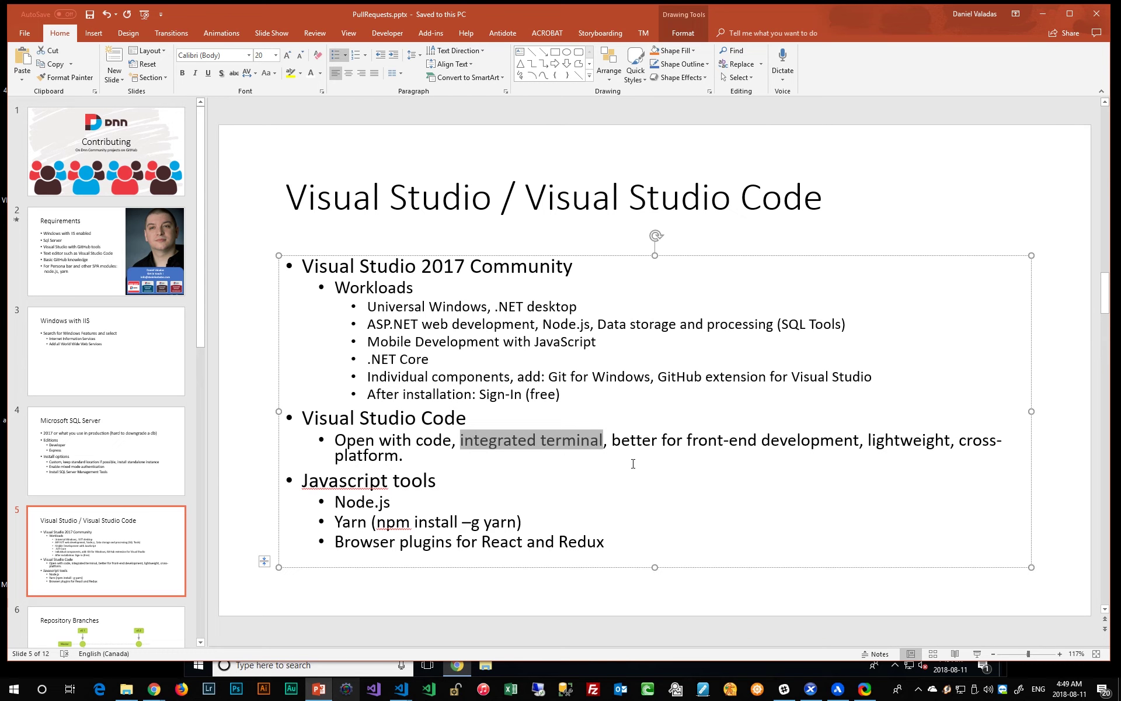
{"action": "left_click", "coordinate": [712, 455]}
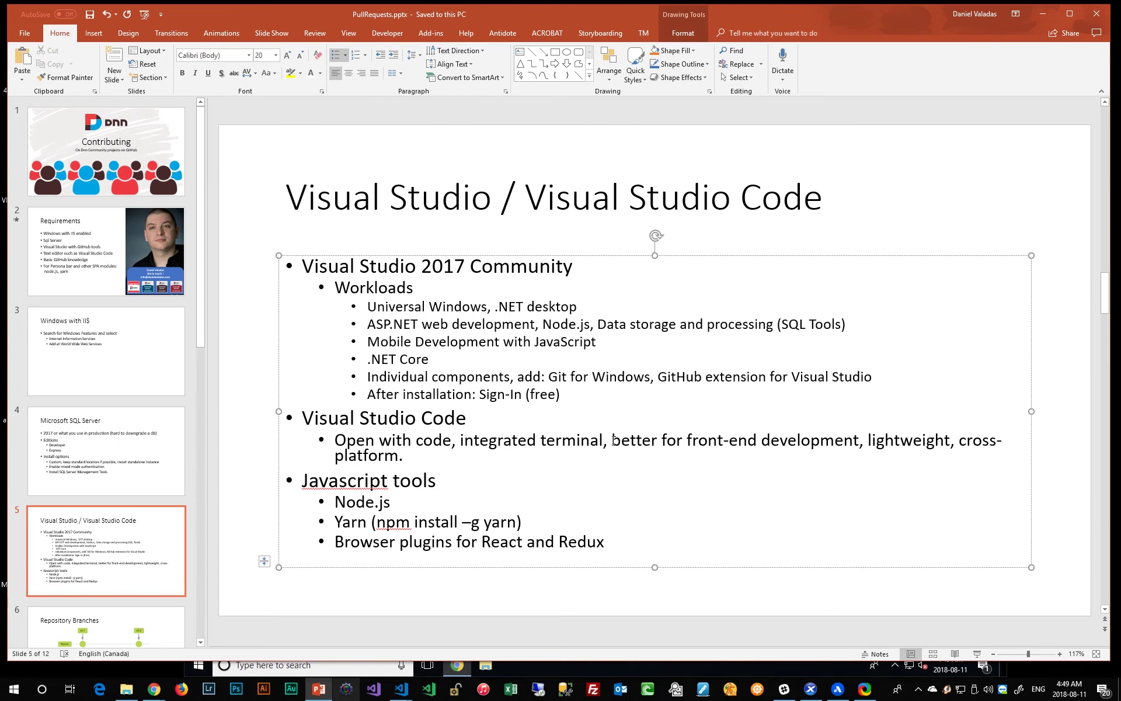
{"action": "left_click_drag", "start_coordinate": [611, 440], "coordinate": [858, 439]}
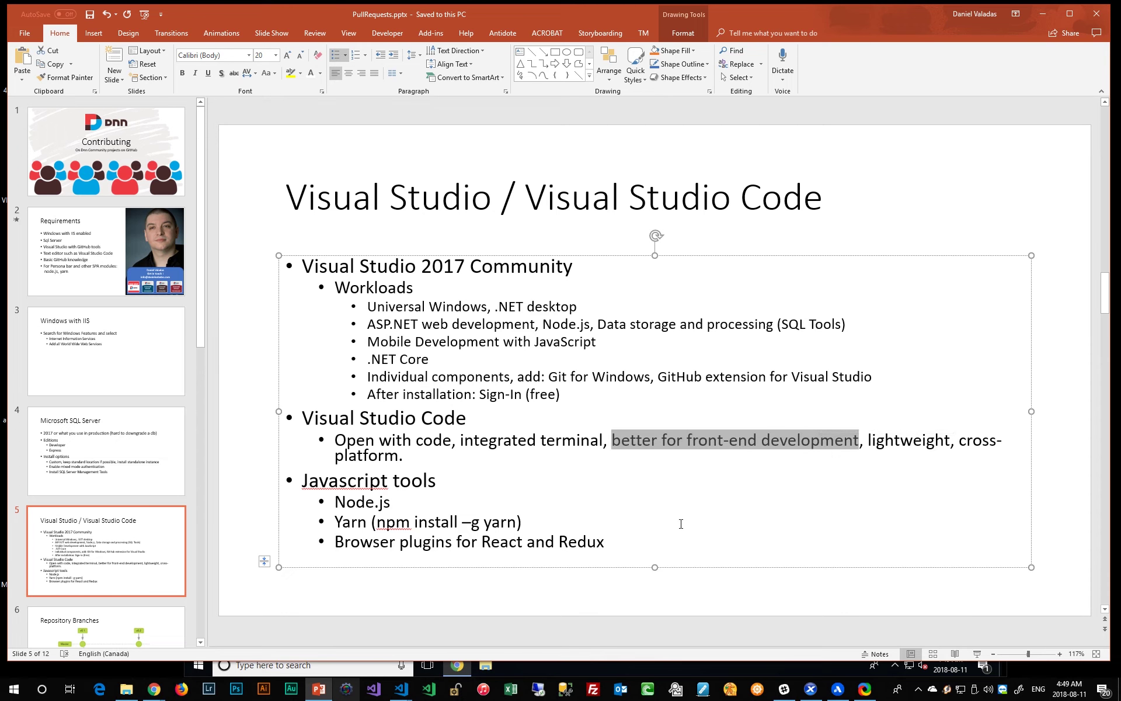
Step: Switch to the virtual machine's browser, download Visual Studio Code for Windows from the Visual Studio home page, and close the browser
{"action": "left_click", "coordinate": [631, 667]}
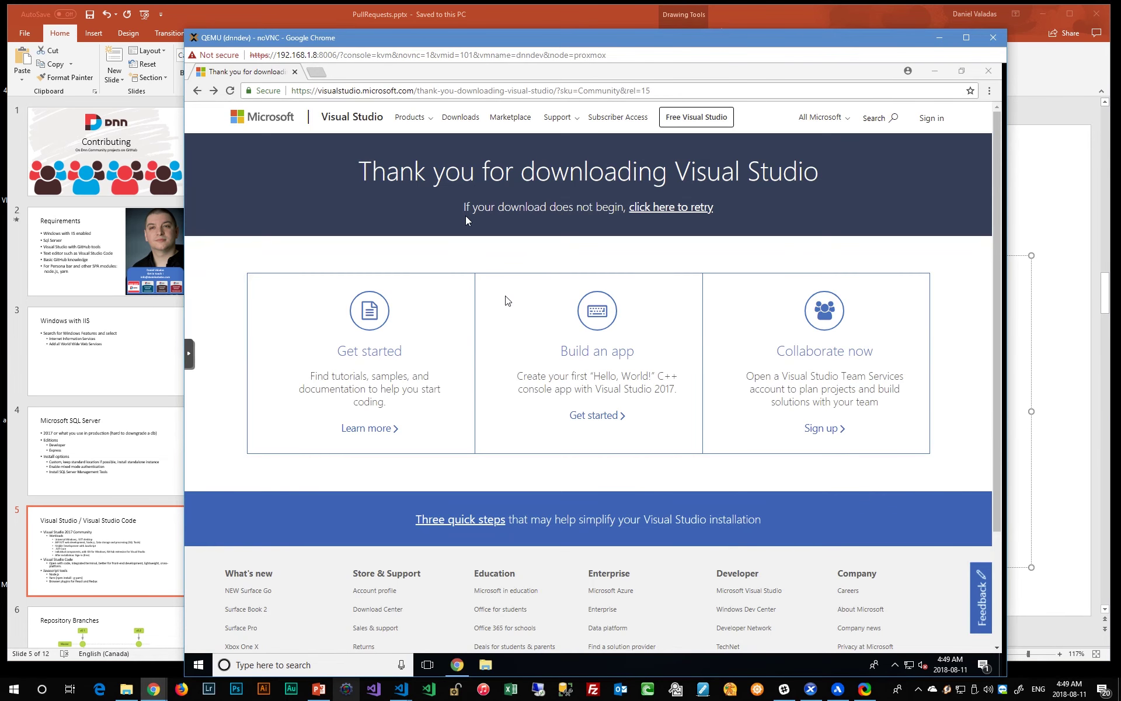
{"action": "left_click", "coordinate": [194, 92]}
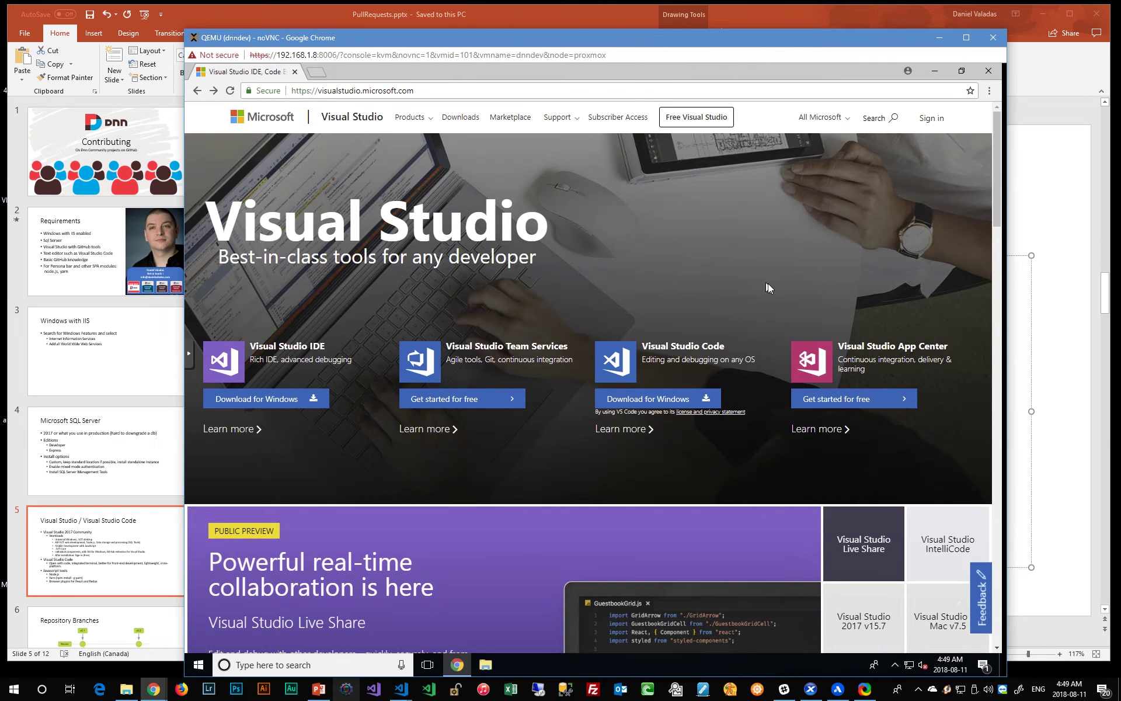
{"action": "left_click", "coordinate": [674, 400]}
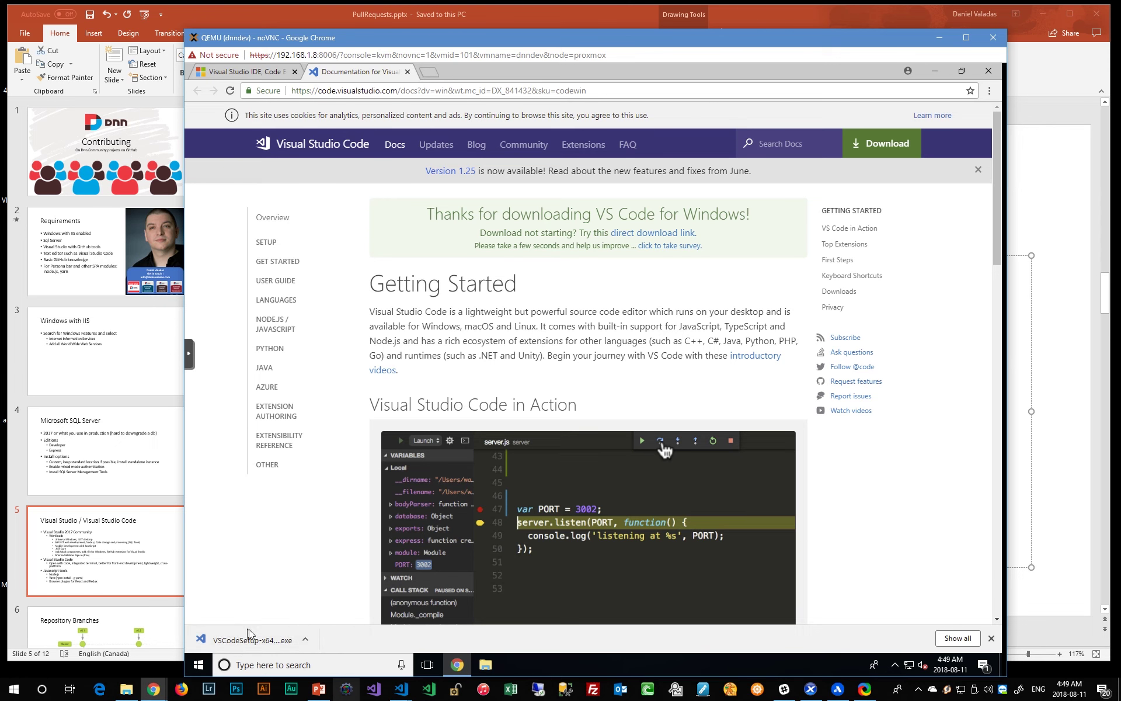
{"action": "left_click", "coordinate": [989, 72]}
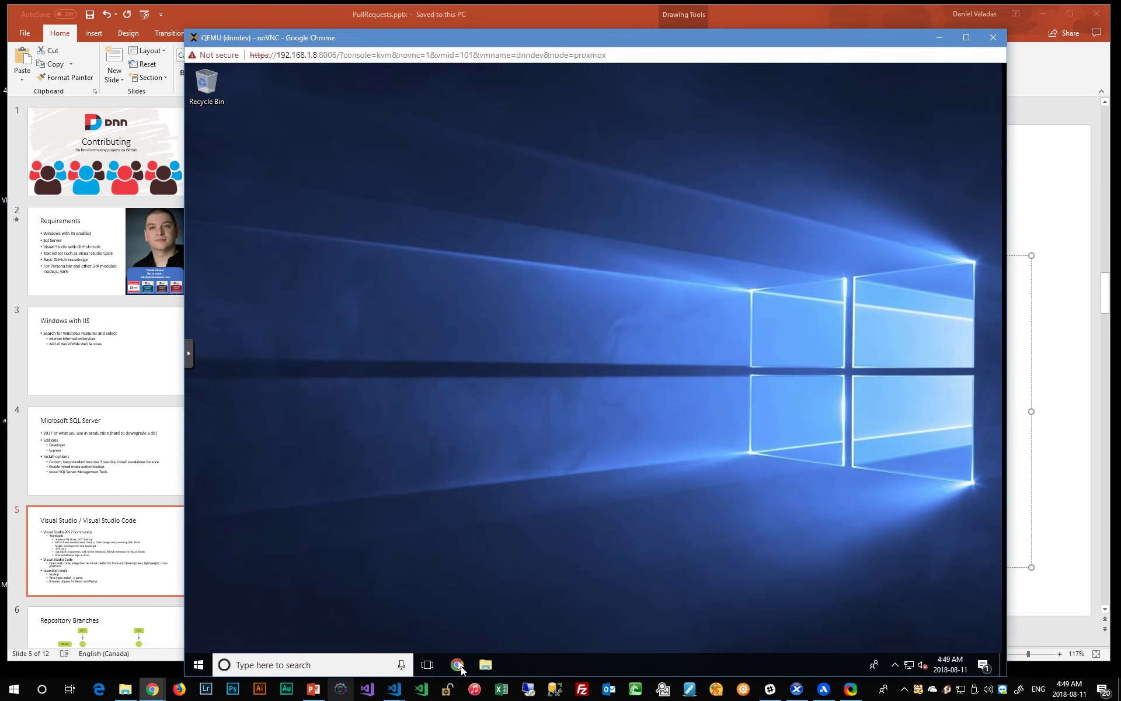
Step: Switch back to the PowerPoint slide and highlight the Node.js entry under Javascript tools
{"action": "key", "text": "alt+Tab"}
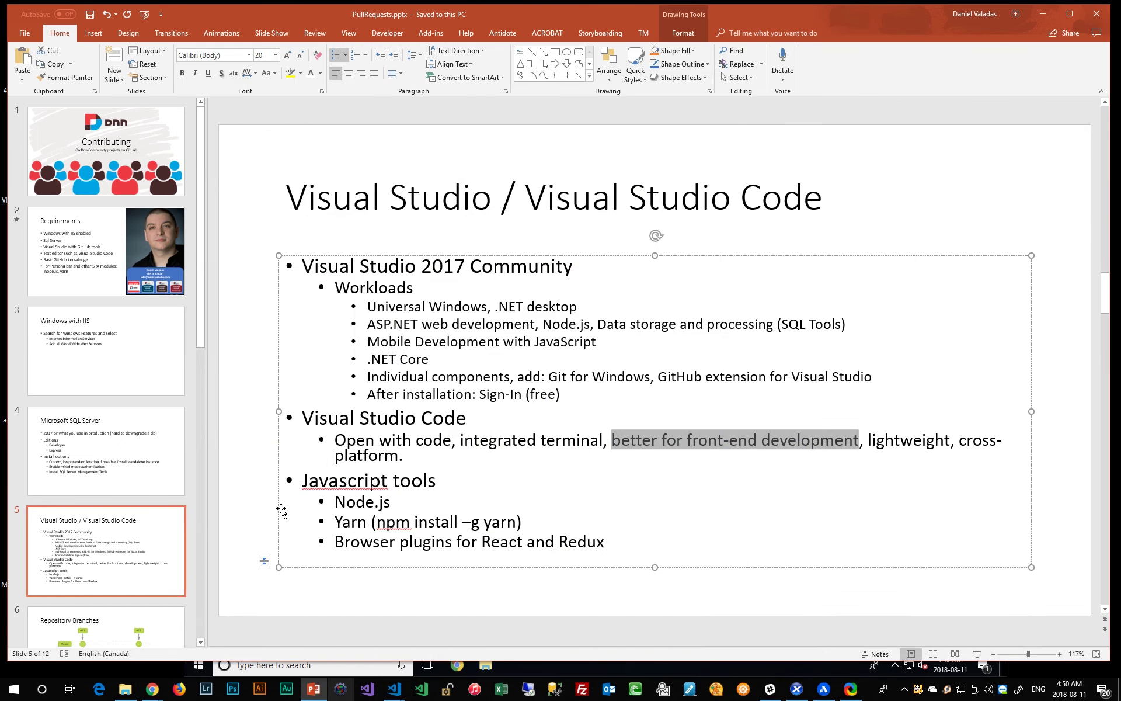
{"action": "left_click_drag", "start_coordinate": [336, 498], "coordinate": [390, 505]}
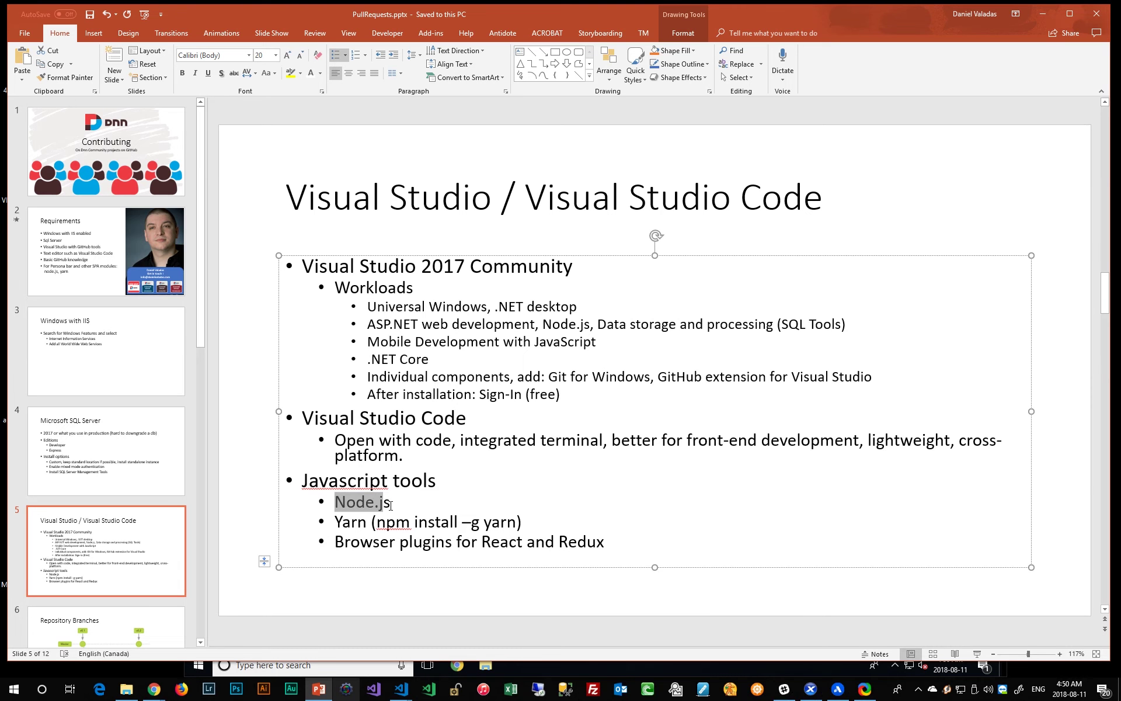